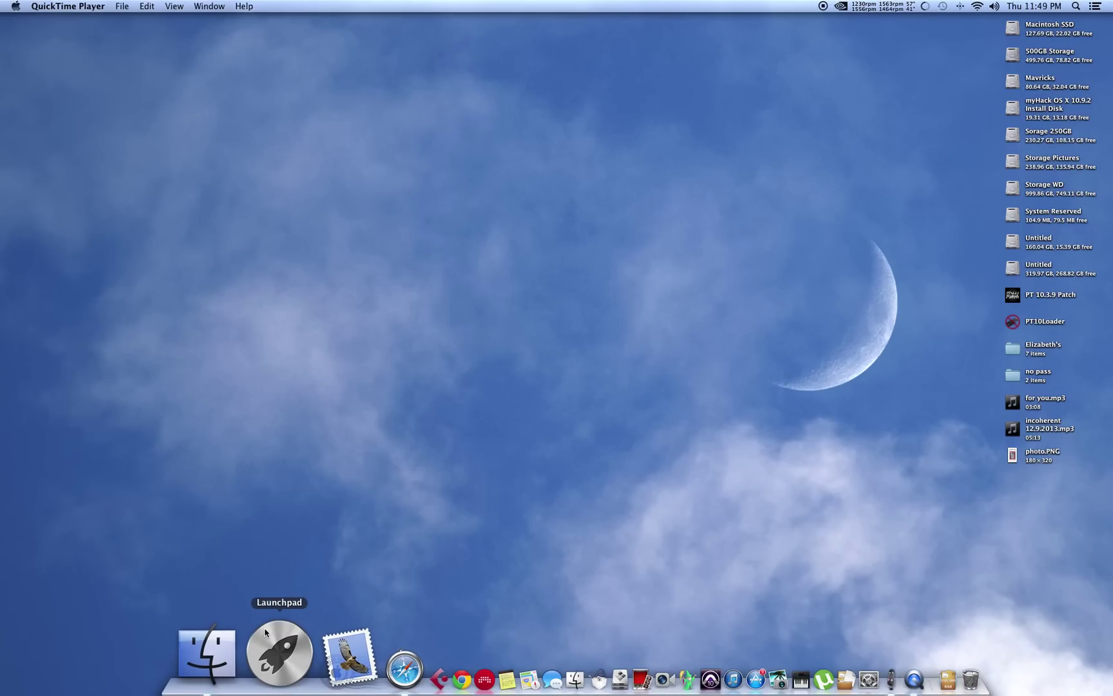
- Show the Applications folder in a Finder window and scroll the list back up toward Avid
{"action": "left_click", "coordinate": [247, 643]}
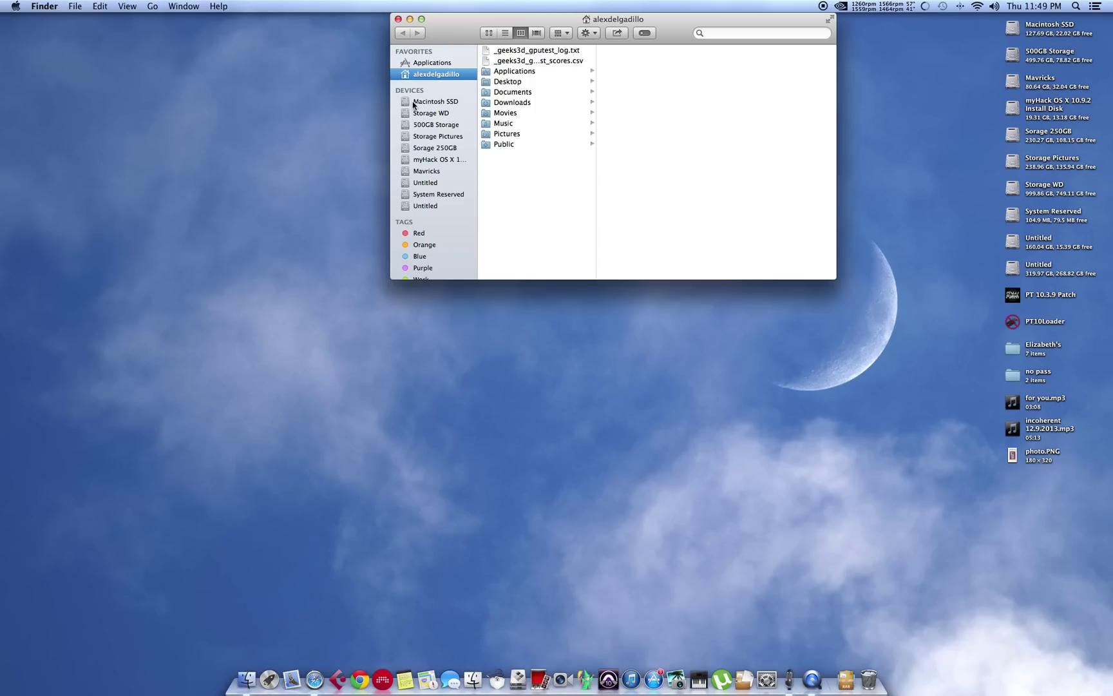
{"action": "left_click", "coordinate": [430, 65]}
{"action": "scroll", "coordinate": [534, 194], "scroll_direction": "down", "scroll_amount": 5}
{"action": "scroll", "coordinate": [527, 216], "scroll_direction": "down", "scroll_amount": 5}
{"action": "scroll", "coordinate": [525, 214], "scroll_direction": "down", "scroll_amount": 5}
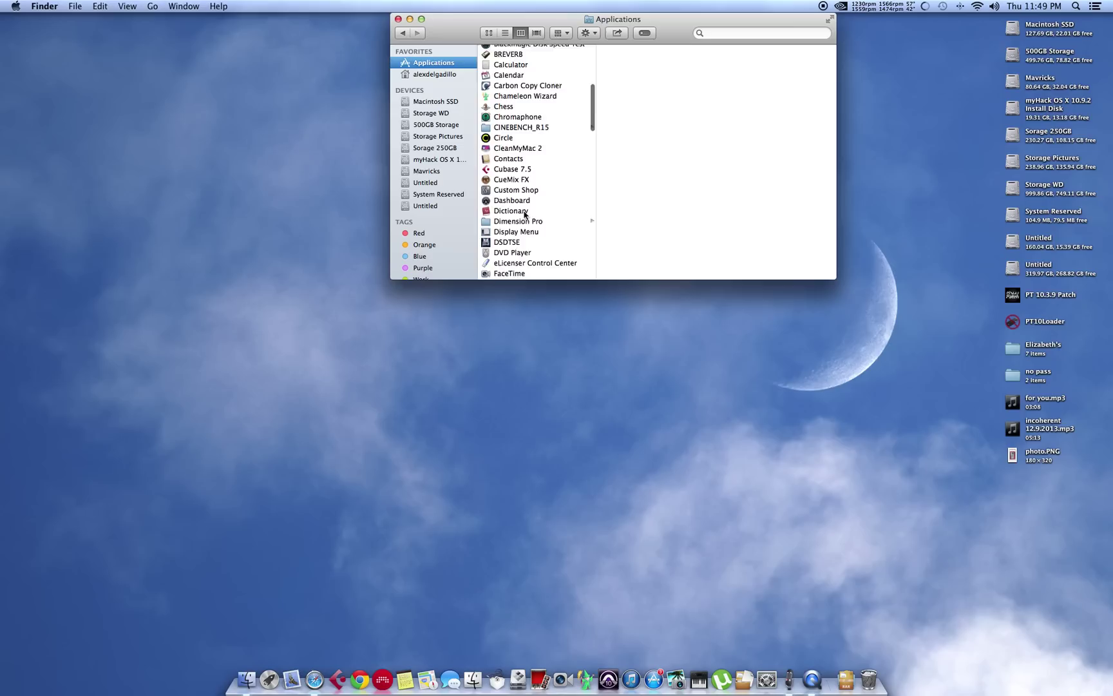
{"action": "scroll", "coordinate": [525, 215], "scroll_direction": "down", "scroll_amount": 5}
{"action": "scroll", "coordinate": [521, 186], "scroll_direction": "up", "scroll_amount": 5}
{"action": "scroll", "coordinate": [517, 160], "scroll_direction": "up", "scroll_amount": 2}
{"action": "scroll", "coordinate": [513, 122], "scroll_direction": "up", "scroll_amount": 5}
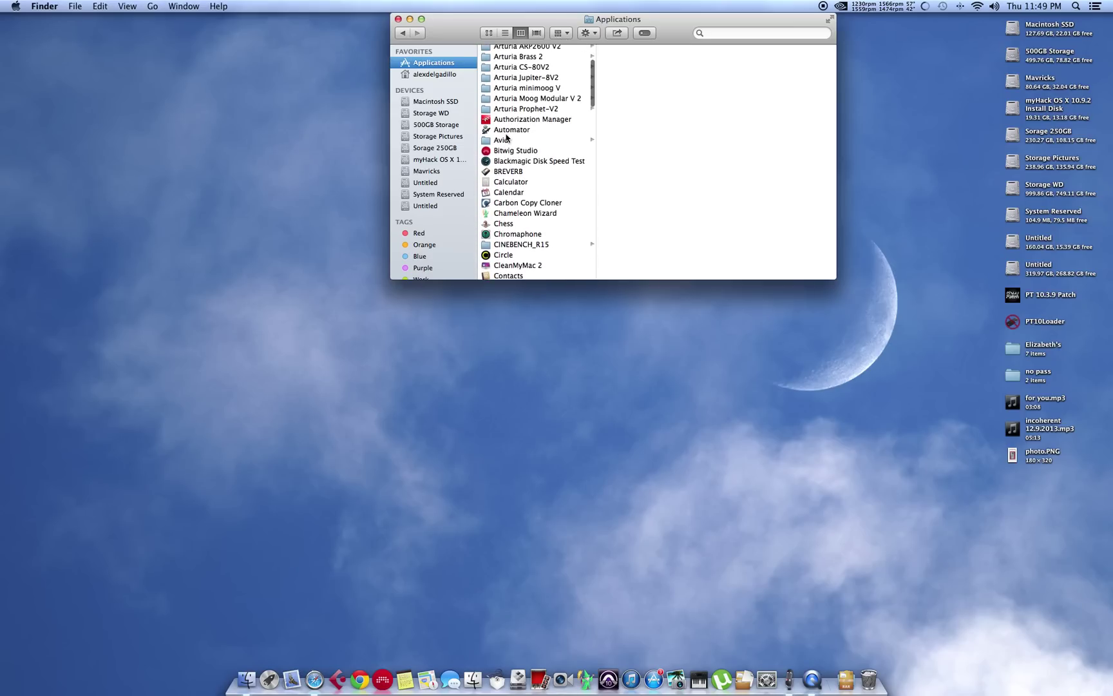
- Show the Pro Tools 10.3.9.462 app details under Avid › Pro Tools, then open the desktop 'no pass' folder
{"action": "left_click", "coordinate": [507, 140]}
{"action": "left_click", "coordinate": [632, 62]}
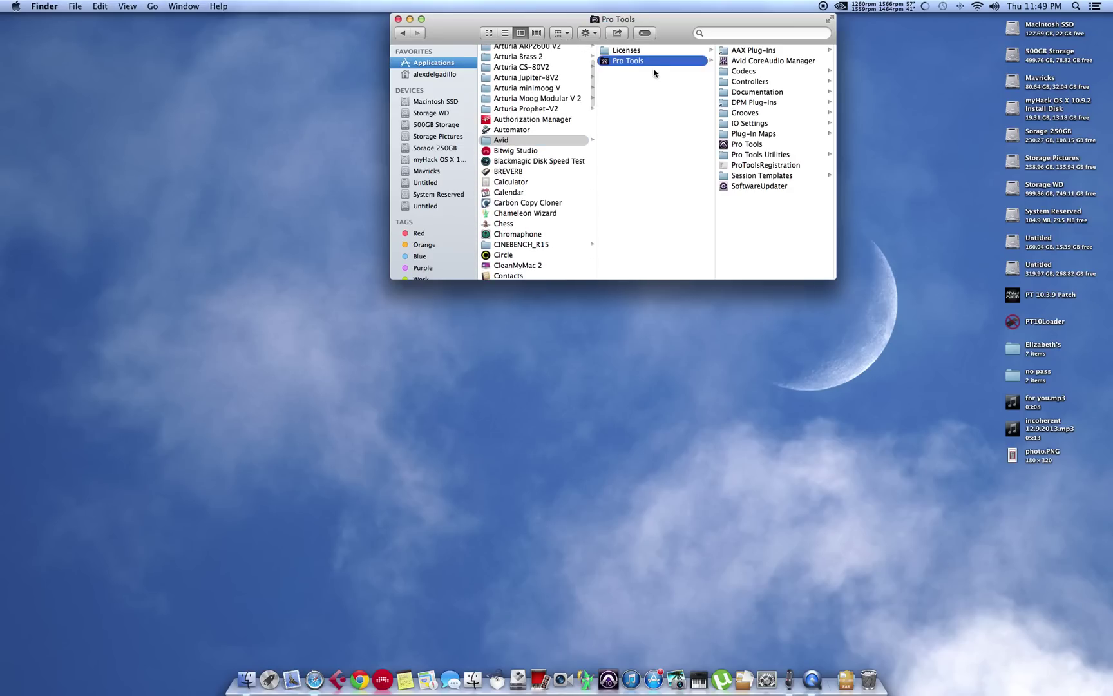
{"action": "left_click", "coordinate": [740, 146]}
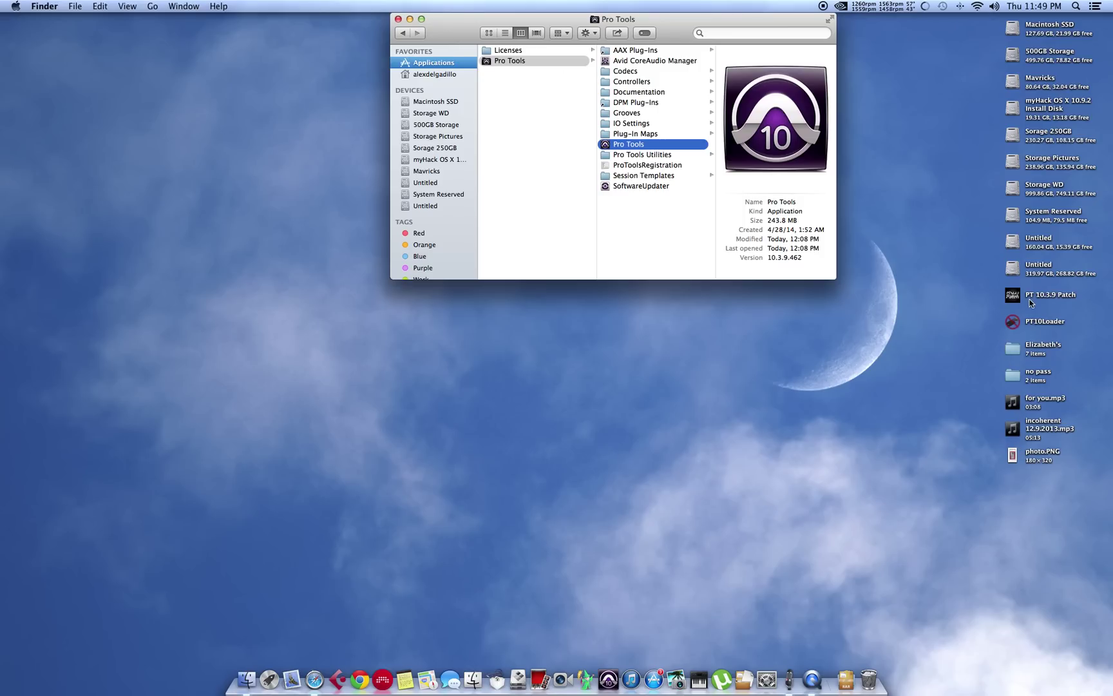
{"action": "double_click", "coordinate": [1013, 377]}
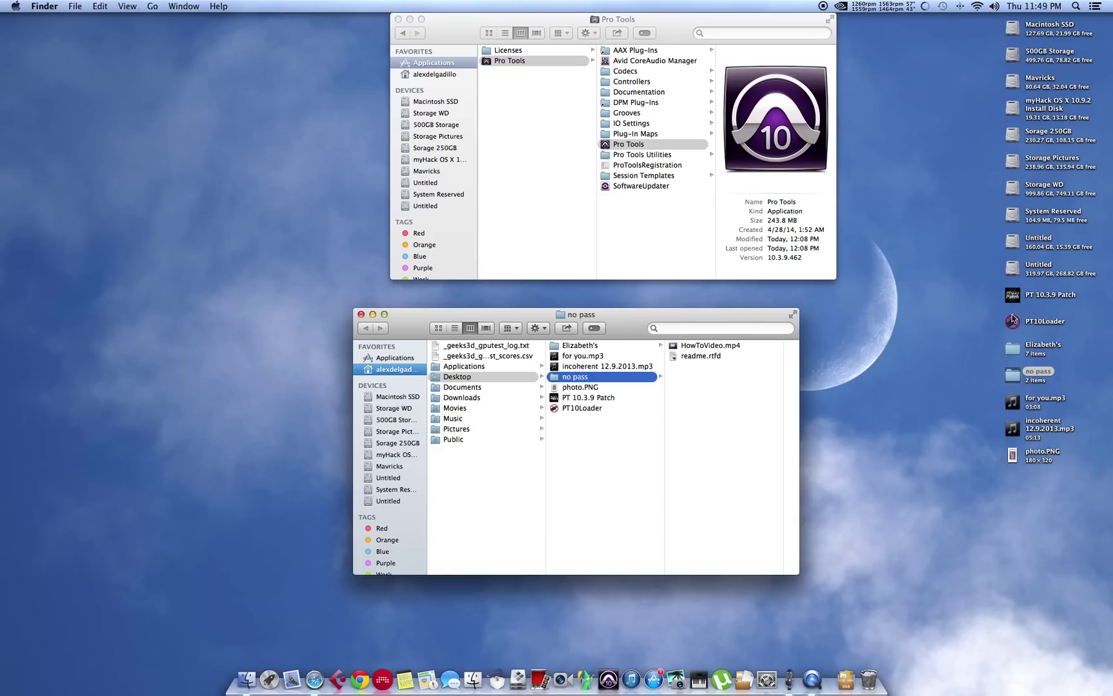
- Close the 'no pass' window and bring up Security & Privacy in System Preferences
{"action": "left_click", "coordinate": [362, 315]}
{"action": "left_click", "coordinate": [767, 664]}
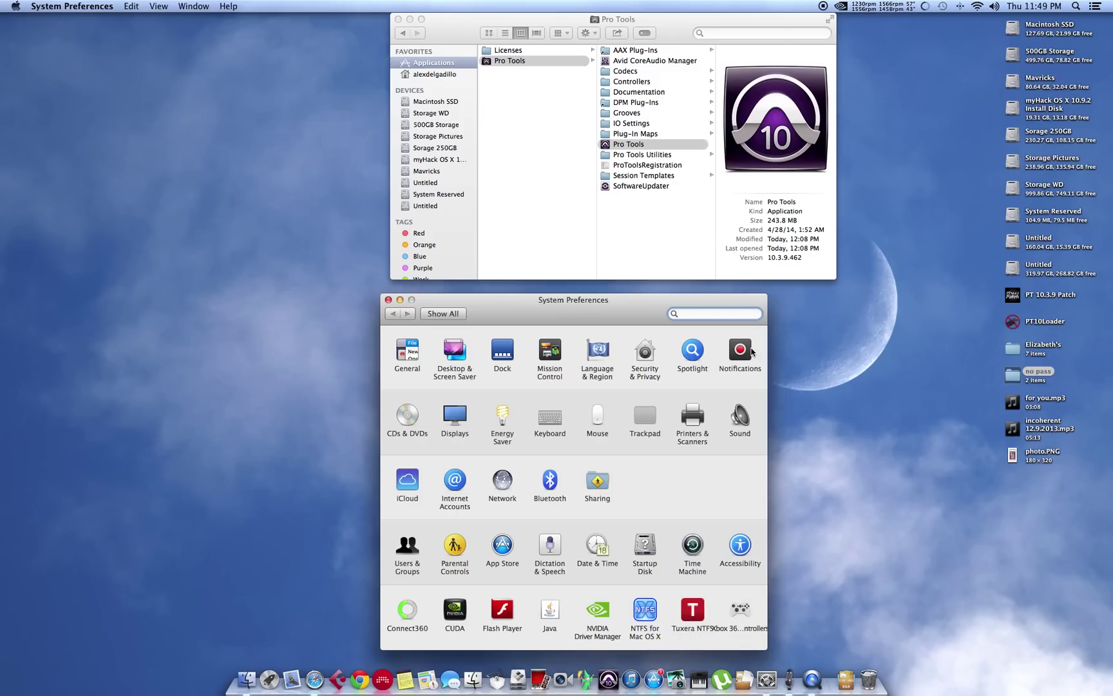
{"action": "left_click", "coordinate": [637, 356]}
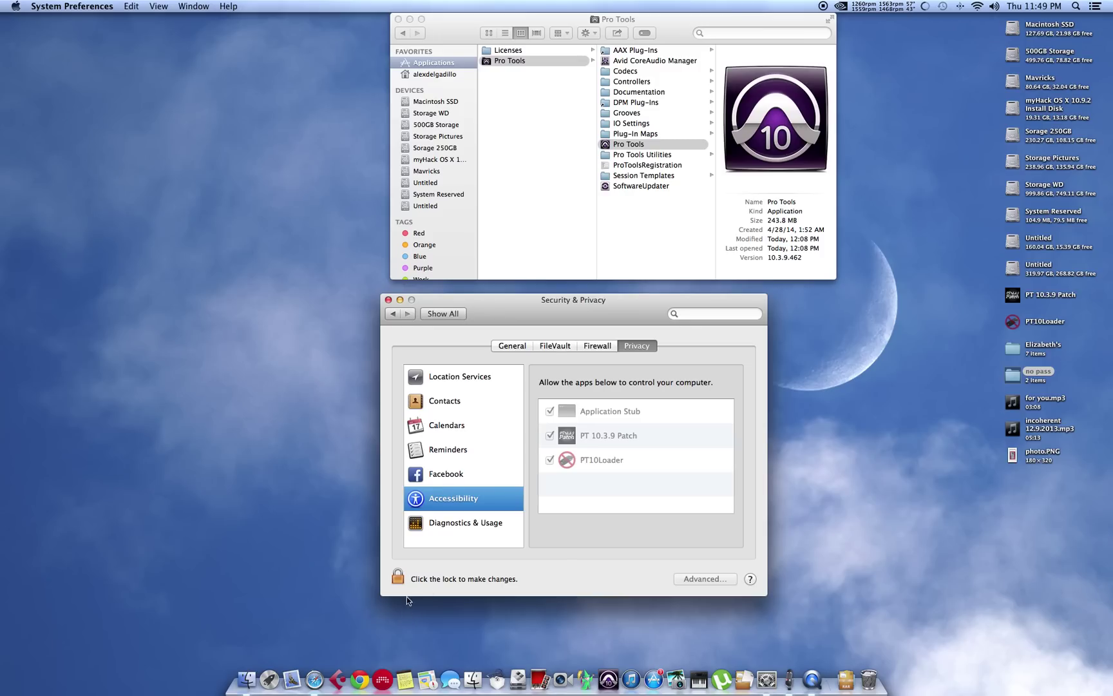
- Unlock Accessibility, confirm PT 10.3.9 Patch and PT10Loader are allowed, then relock it
{"action": "left_click", "coordinate": [398, 579]}
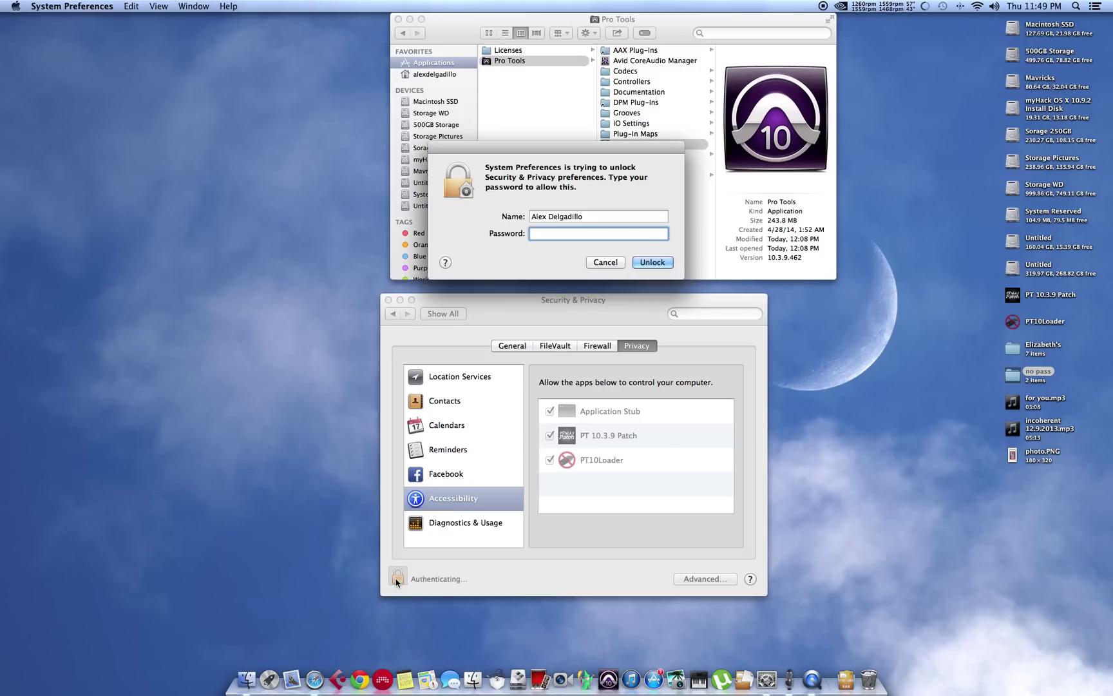
{"action": "type", "text": "a"}
{"action": "key", "text": "Return"}
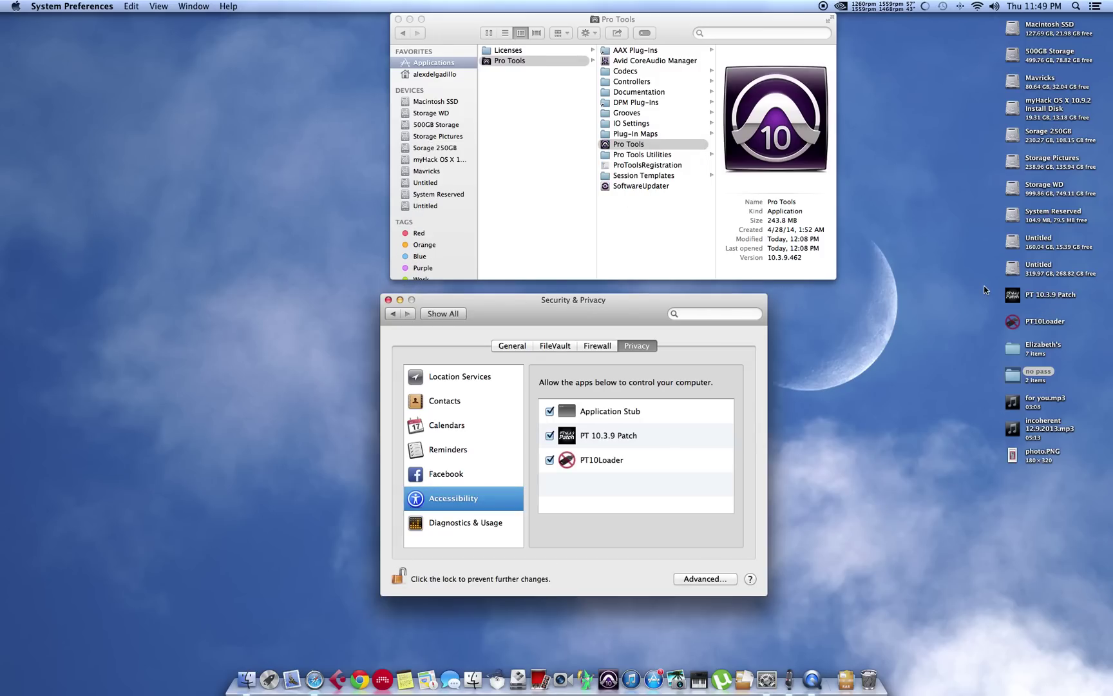
{"action": "mouse_move", "coordinate": [984, 289]}
{"action": "left_mouse_down"}
{"action": "mouse_move", "coordinate": [1046, 323]}
{"action": "mouse_move", "coordinate": [644, 509]}
{"action": "left_mouse_up"}
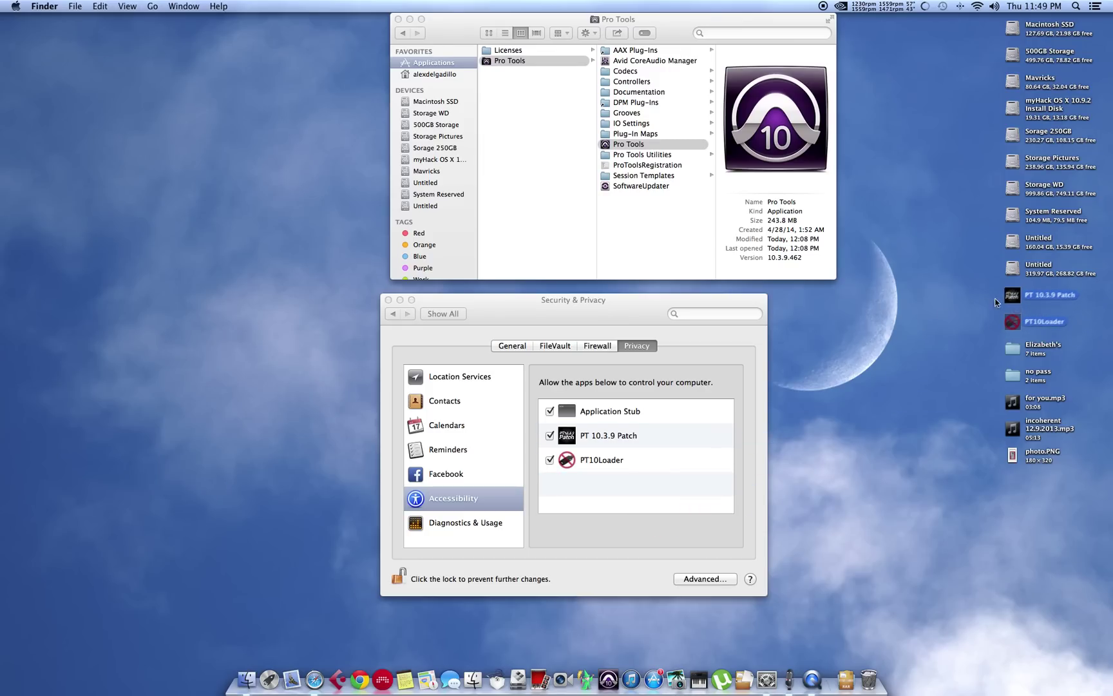
{"action": "left_click", "coordinate": [398, 578]}
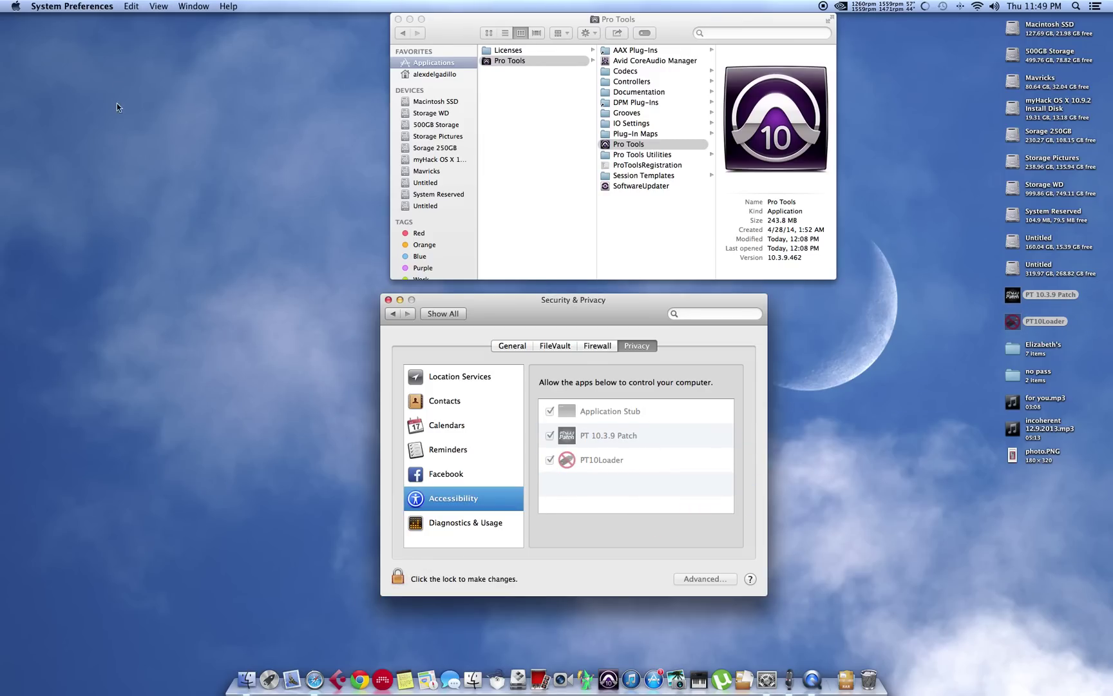
- Close Security & Privacy, deselect the desktop icons, and launch PT10Loader
{"action": "left_click", "coordinate": [389, 301]}
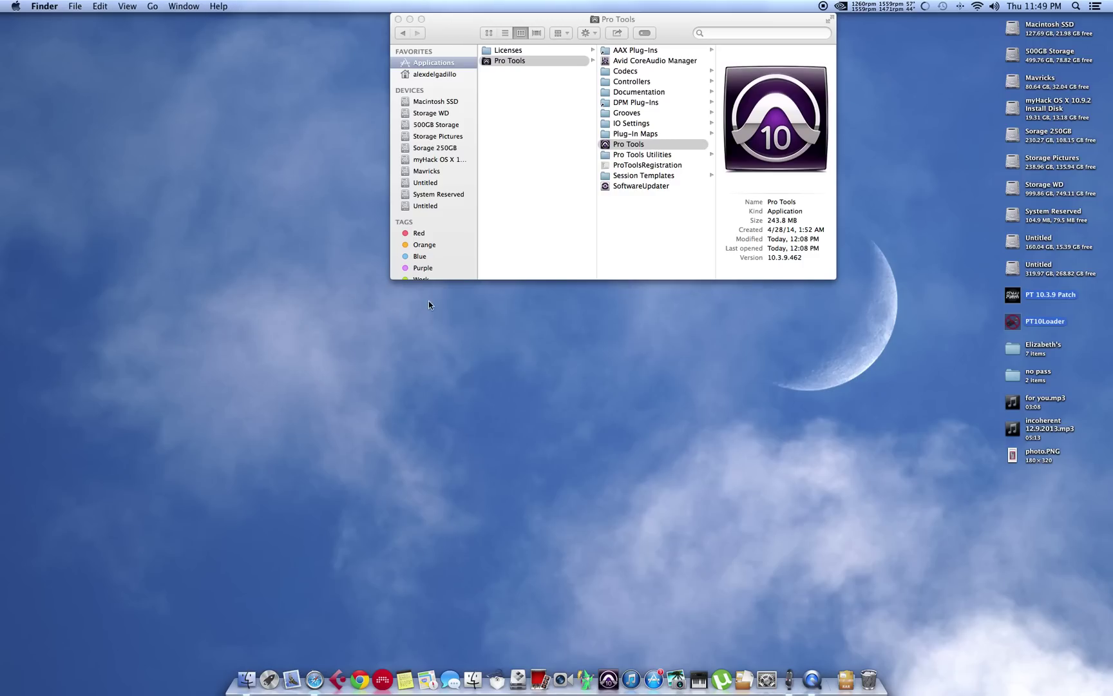
{"action": "left_click", "coordinate": [838, 340]}
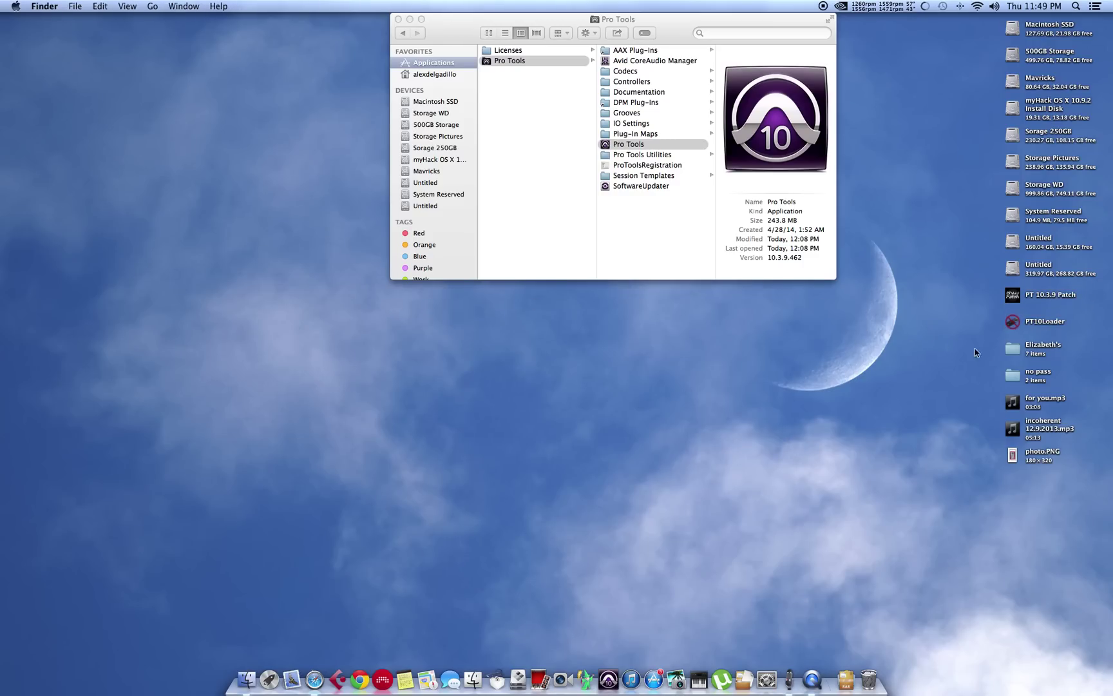
{"action": "double_click", "coordinate": [1012, 323]}
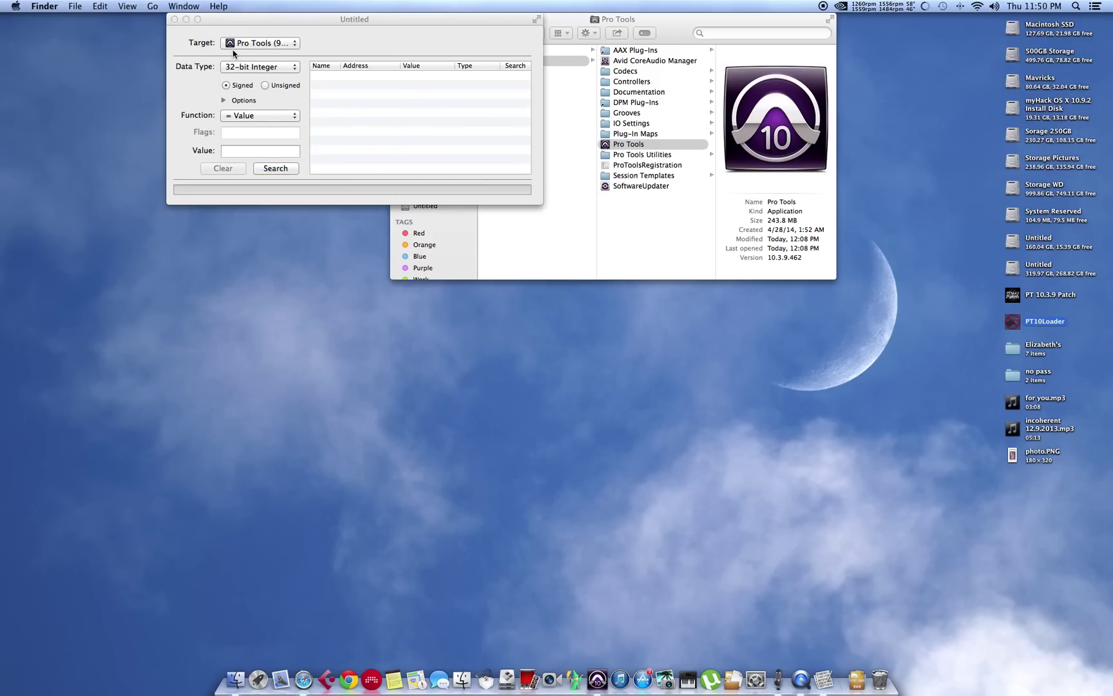
- Close the Bit Slicer search window and force quit both Pro Tools and Bit Slicer
{"action": "left_click", "coordinate": [174, 19]}
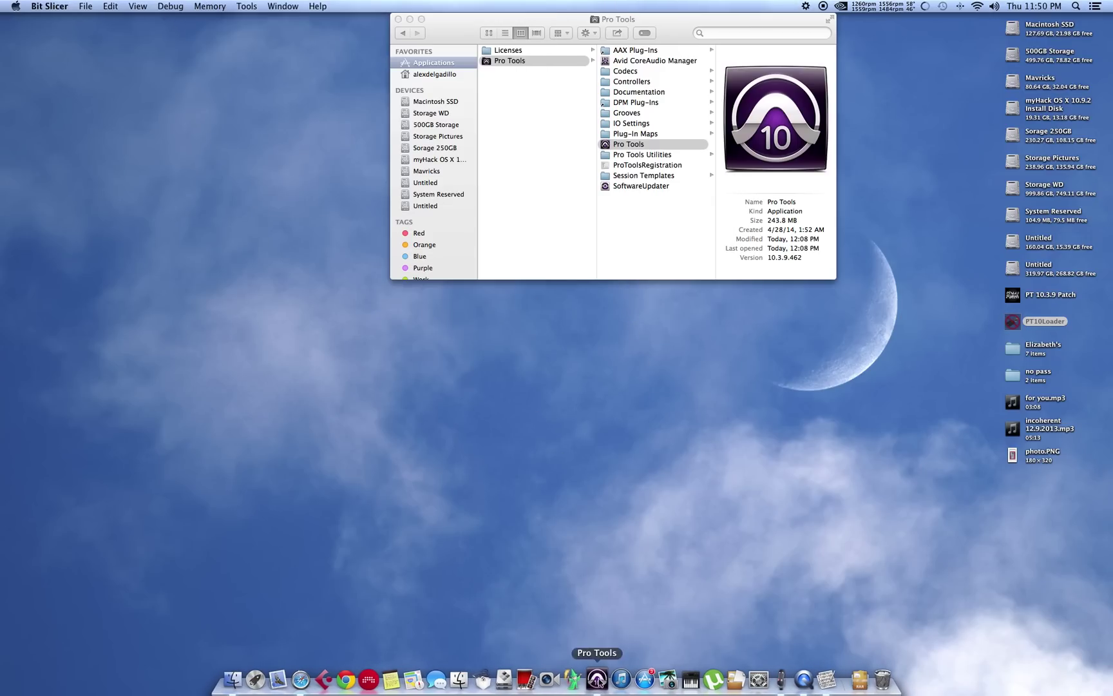
{"action": "right_click", "coordinate": [604, 657]}
{"action": "left_click", "coordinate": [614, 598]}
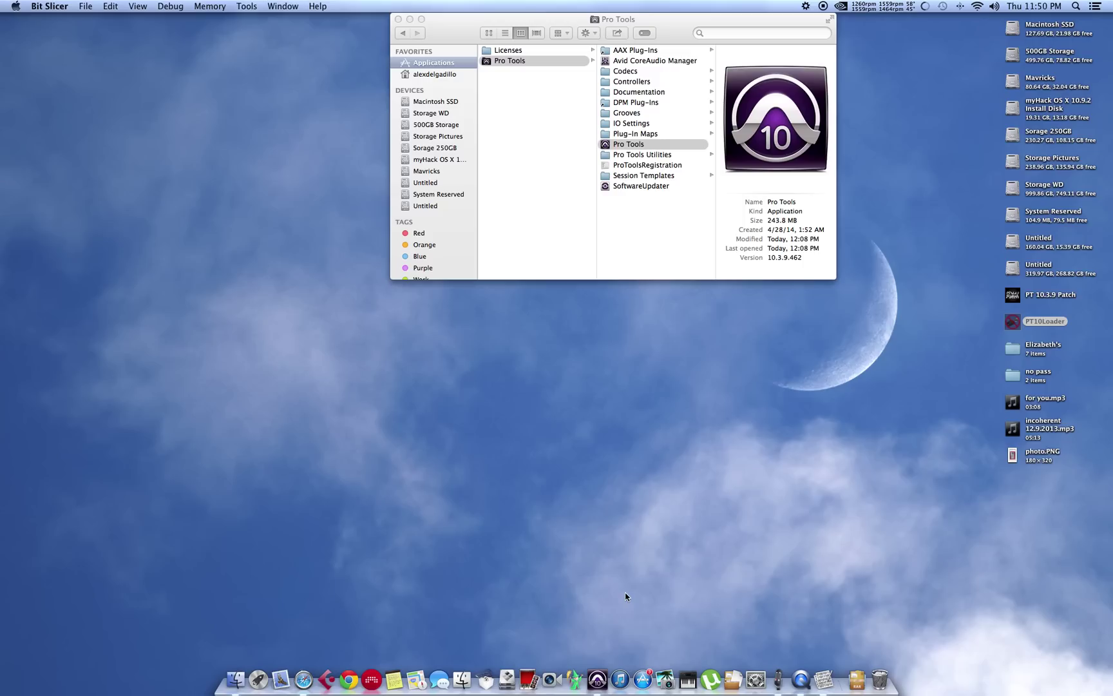
{"action": "left_click", "coordinate": [643, 228]}
{"action": "right_click", "coordinate": [598, 684]}
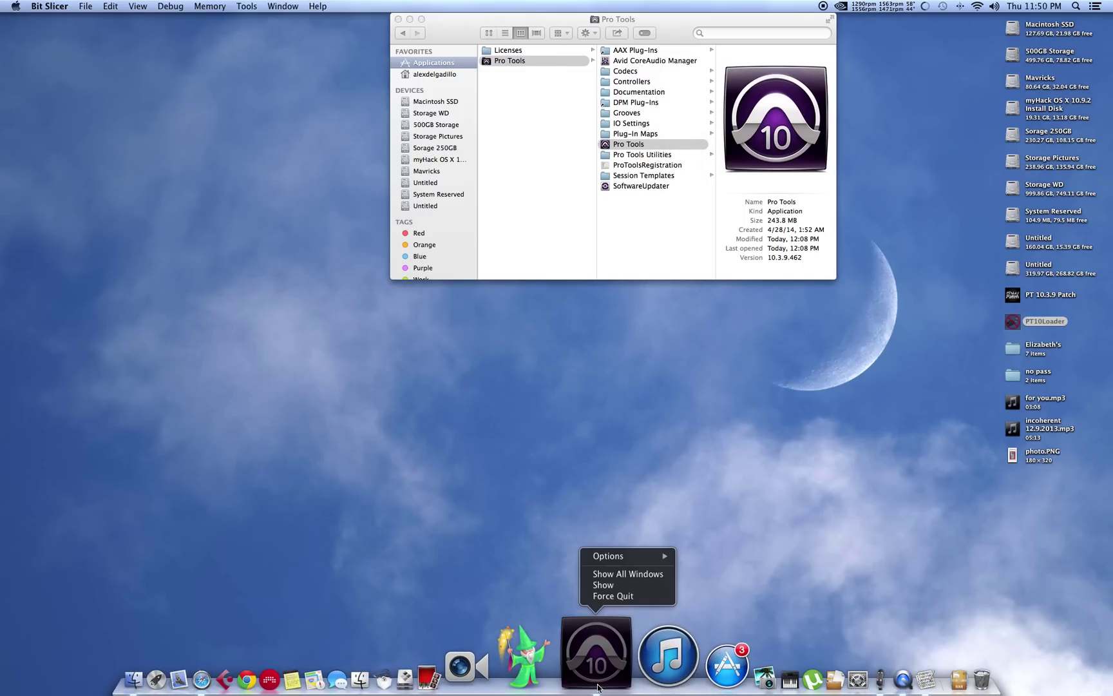
{"action": "left_click", "coordinate": [614, 596]}
{"action": "right_click", "coordinate": [820, 673]}
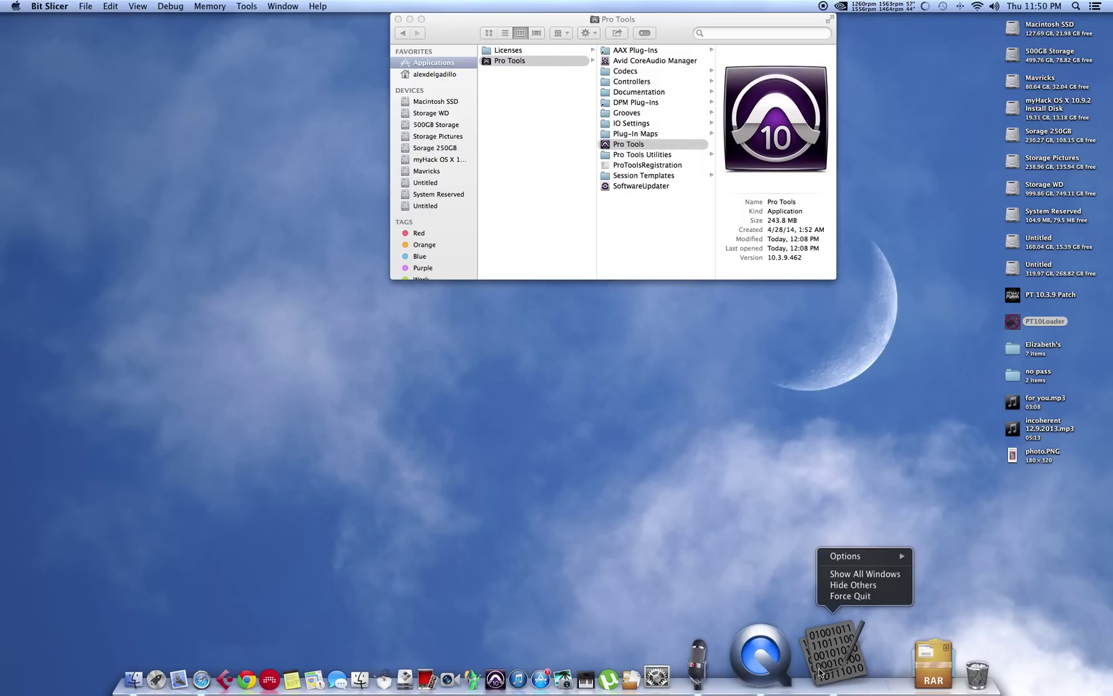
{"action": "left_click", "coordinate": [846, 593]}
{"action": "left_click", "coordinate": [958, 287]}
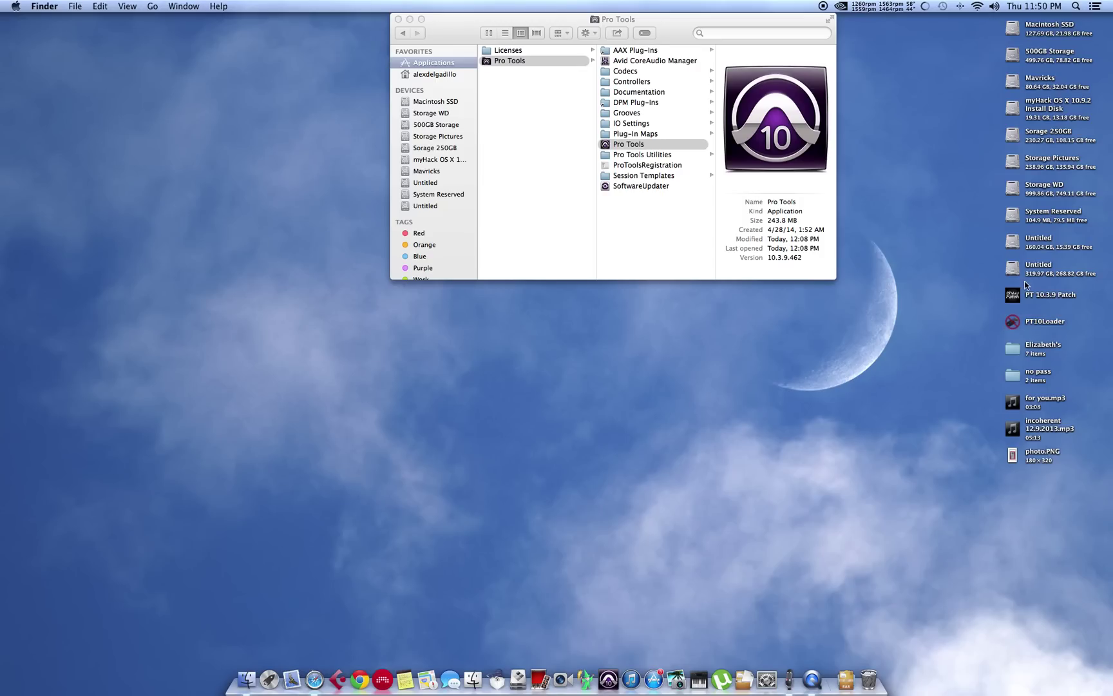
{"action": "double_click", "coordinate": [1017, 298]}
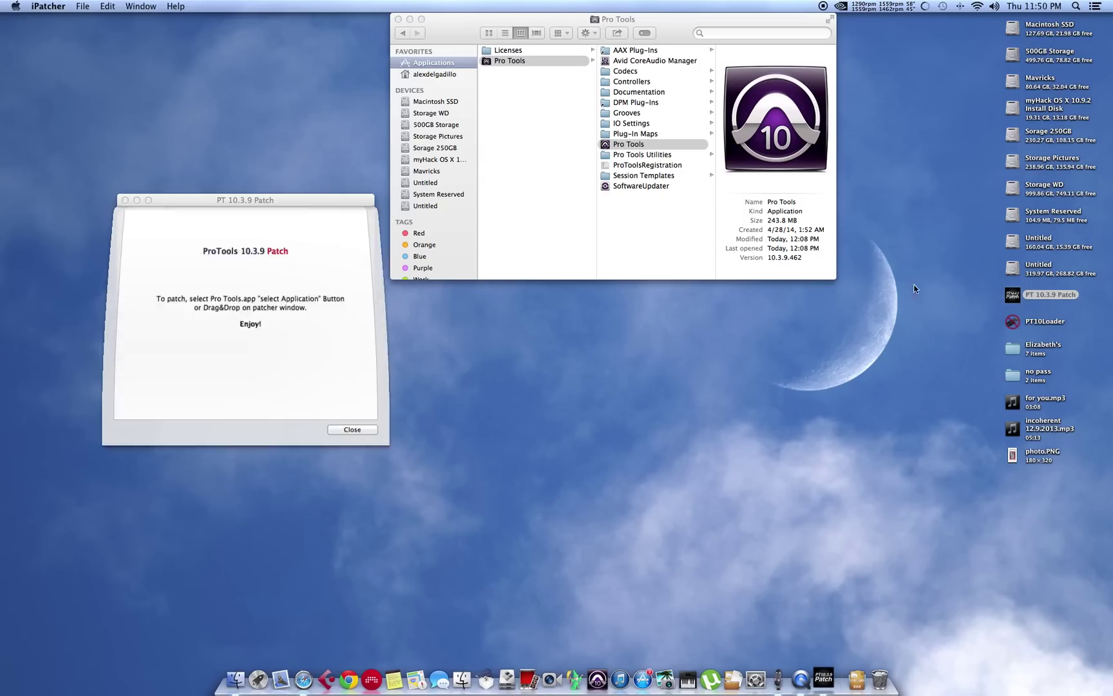
{"action": "left_click", "coordinate": [368, 451]}
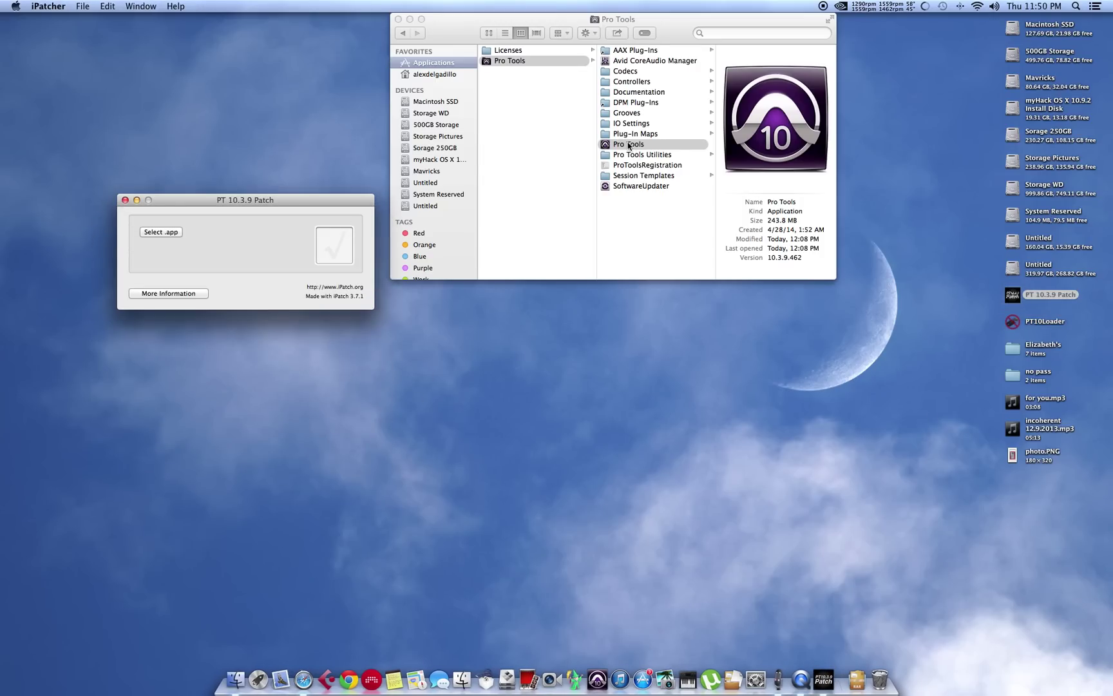
{"action": "scroll", "coordinate": [578, 112], "scroll_direction": "left", "scroll_amount": 5}
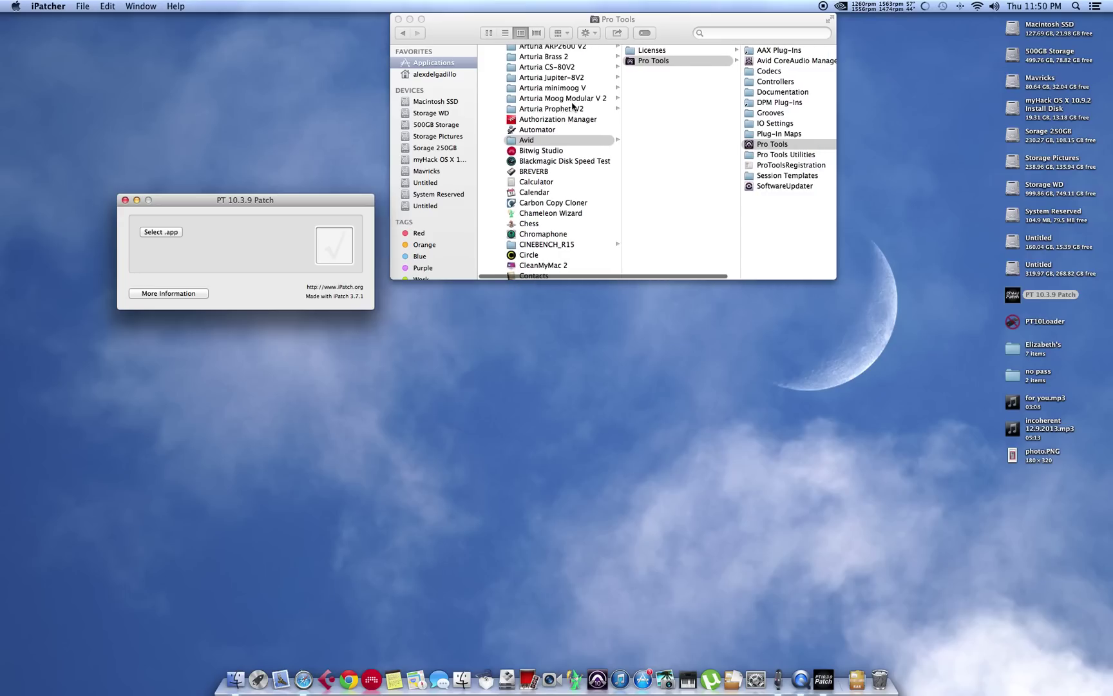
{"action": "scroll", "coordinate": [575, 107], "scroll_direction": "right", "scroll_amount": 3}
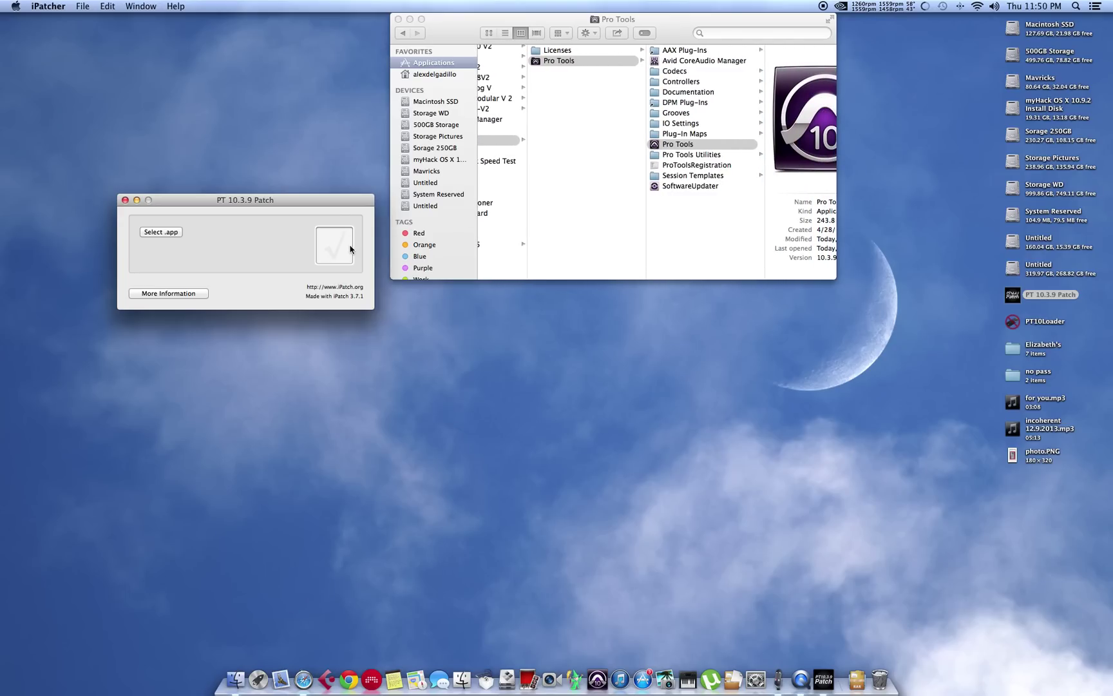
{"action": "left_click", "coordinate": [126, 200]}
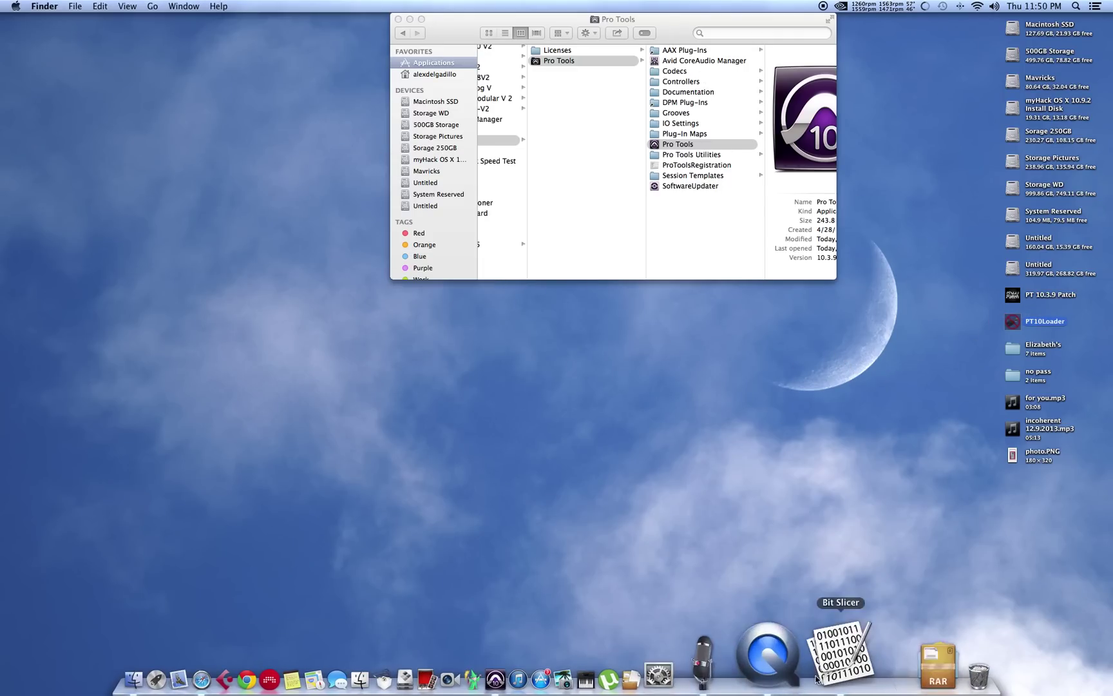
- Launch Bit Slicer, search Pro Tools memory for the first byte pattern, and overwrite its value
{"action": "left_click", "coordinate": [823, 676]}
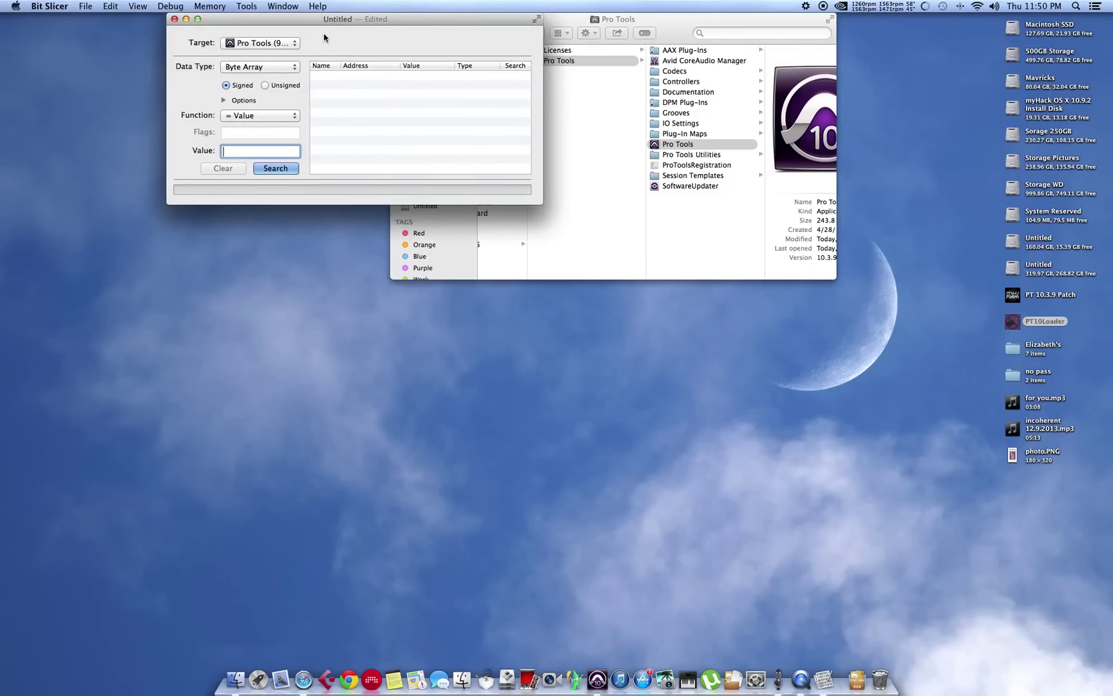
{"action": "type", "text": "31 c0 40 c3 ec 08 e8 55 f9"}
{"action": "key", "text": "Return"}
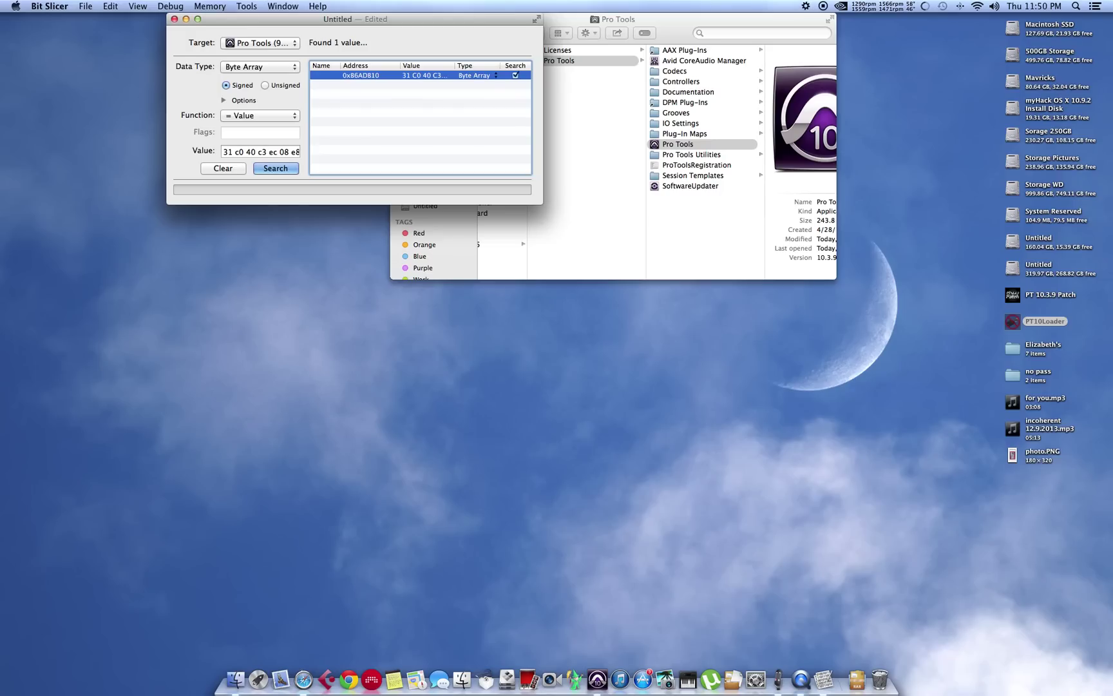
{"action": "key", "text": "Return"}
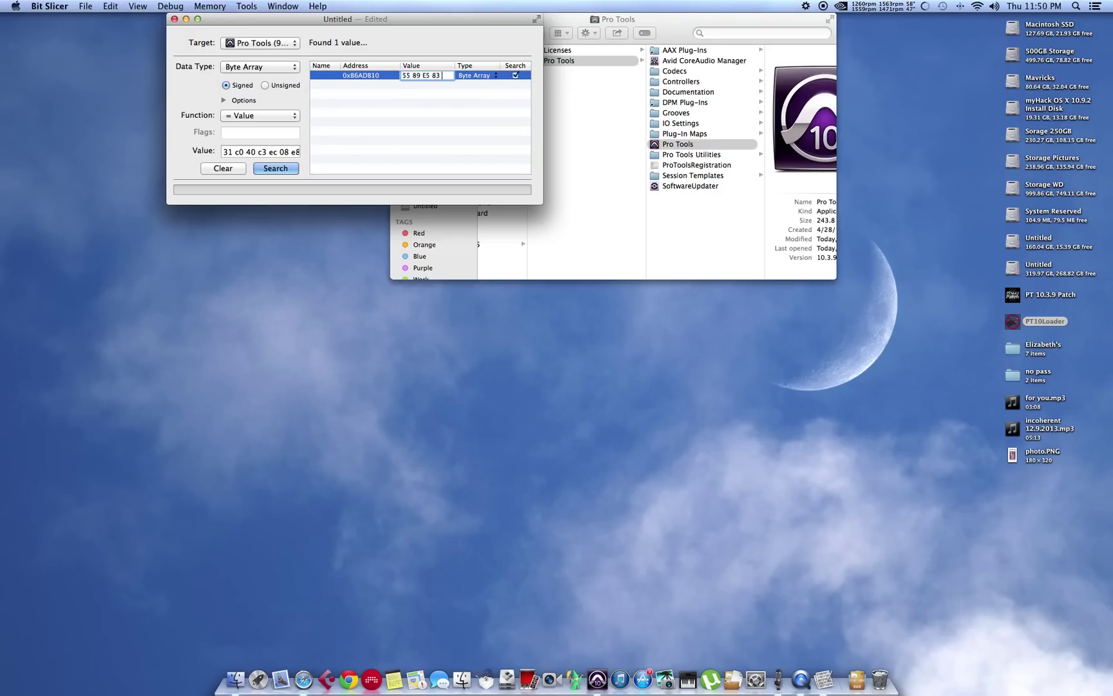
{"action": "key", "text": "super+v"}
{"action": "key", "text": "Return"}
- Search for the second byte pattern and change the second result's value
{"action": "key", "text": "Tab"}
{"action": "key", "text": "BackSpace"}
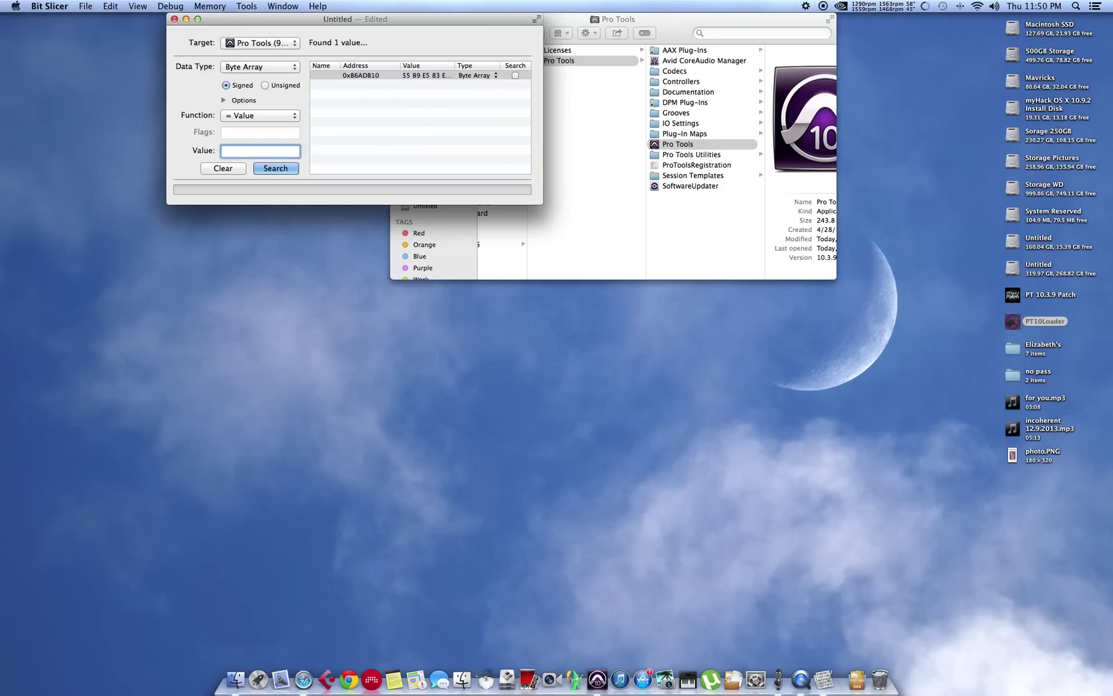
{"action": "type", "text": "31 C0 40 C3 56 53 E8 00 00 00"}
{"action": "key", "text": "Return"}
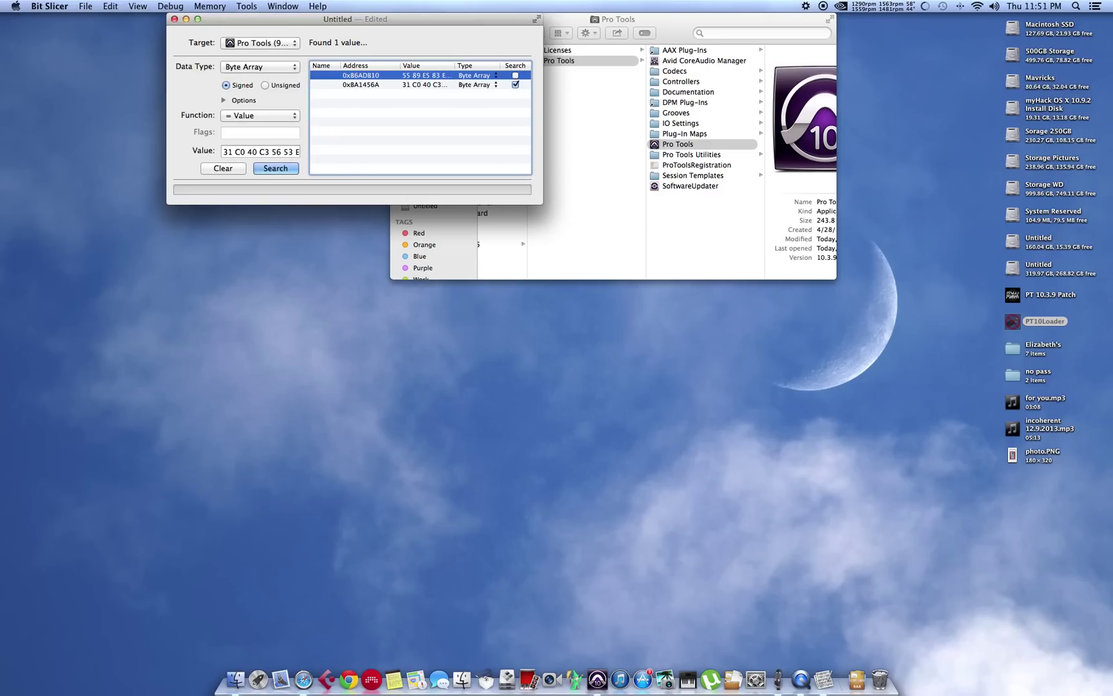
{"action": "key", "text": "Down"}
{"action": "key", "text": "Return"}
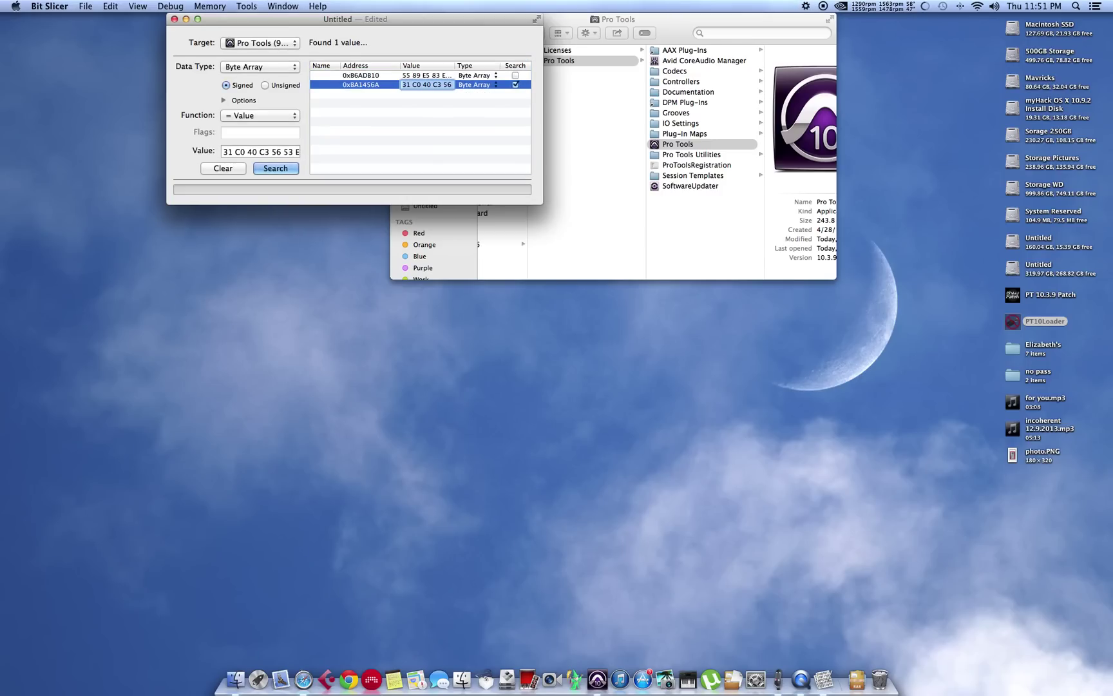
{"action": "key", "text": "Return"}
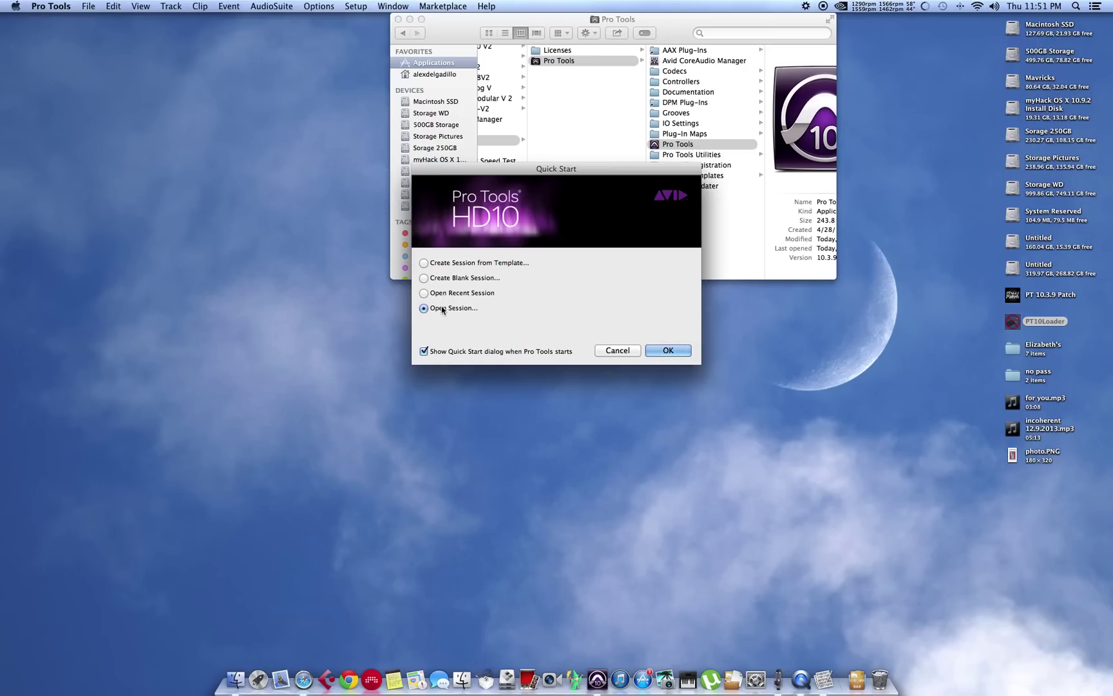
- Create a session from the Songwriter - Pianist template, dismissing the loader's wait message
{"action": "left_click", "coordinate": [437, 268]}
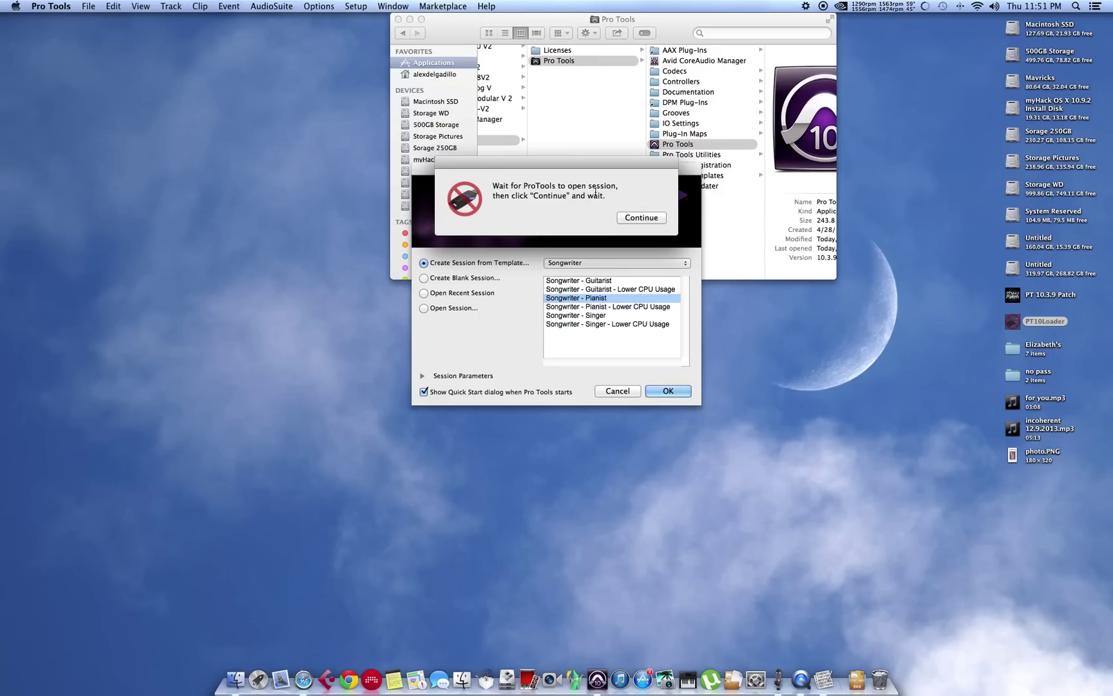
{"action": "left_click", "coordinate": [528, 275]}
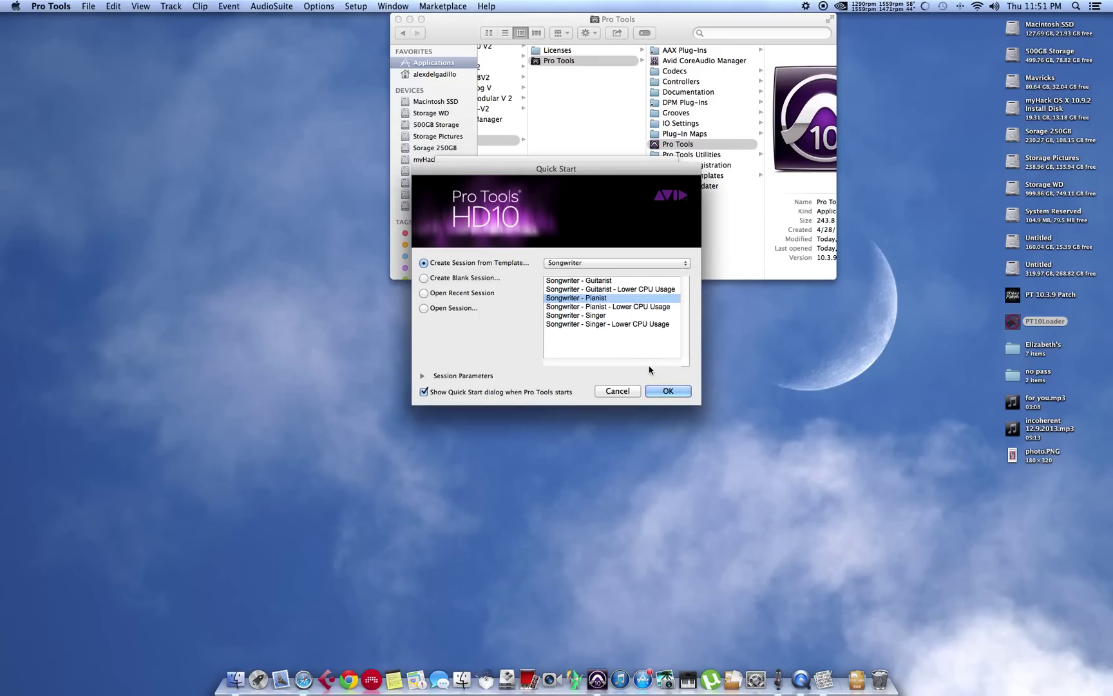
{"action": "left_click", "coordinate": [658, 390]}
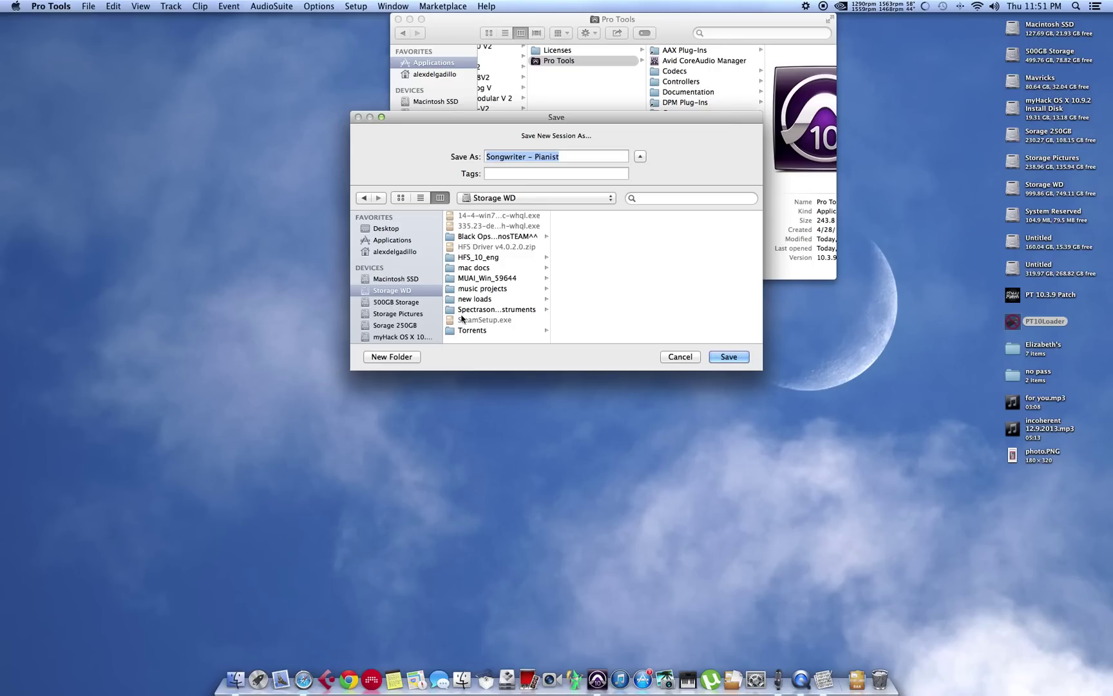
- Save the new session inside a newly created folder named 'rer'
{"action": "left_click", "coordinate": [410, 360]}
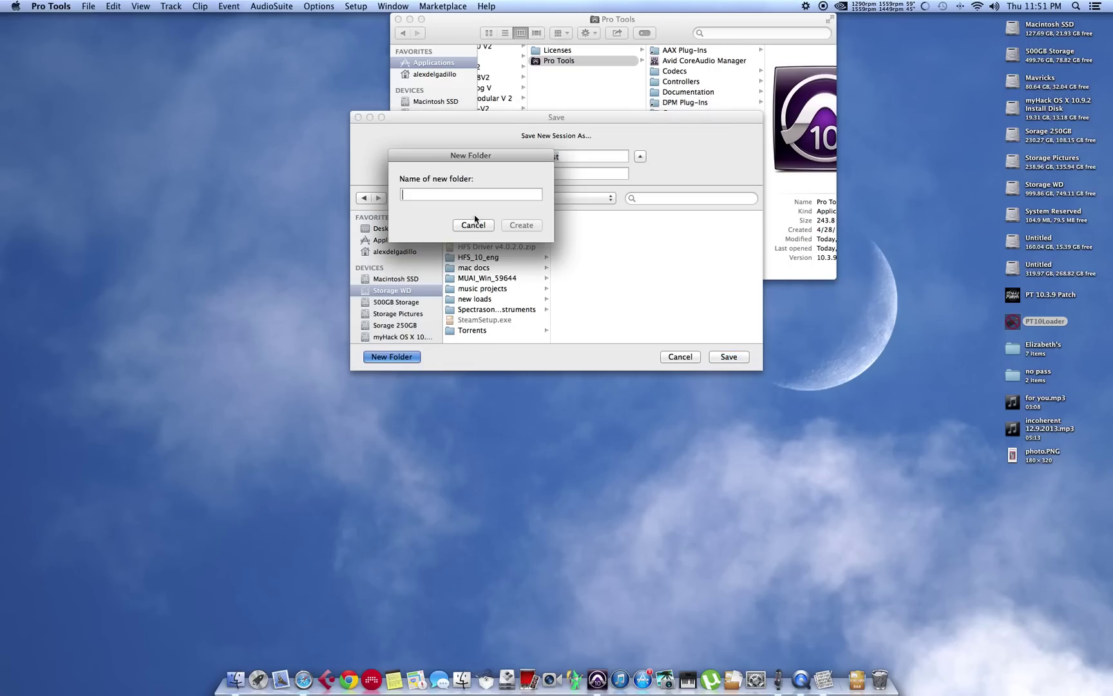
{"action": "type", "text": "rer"}
{"action": "left_click", "coordinate": [522, 224]}
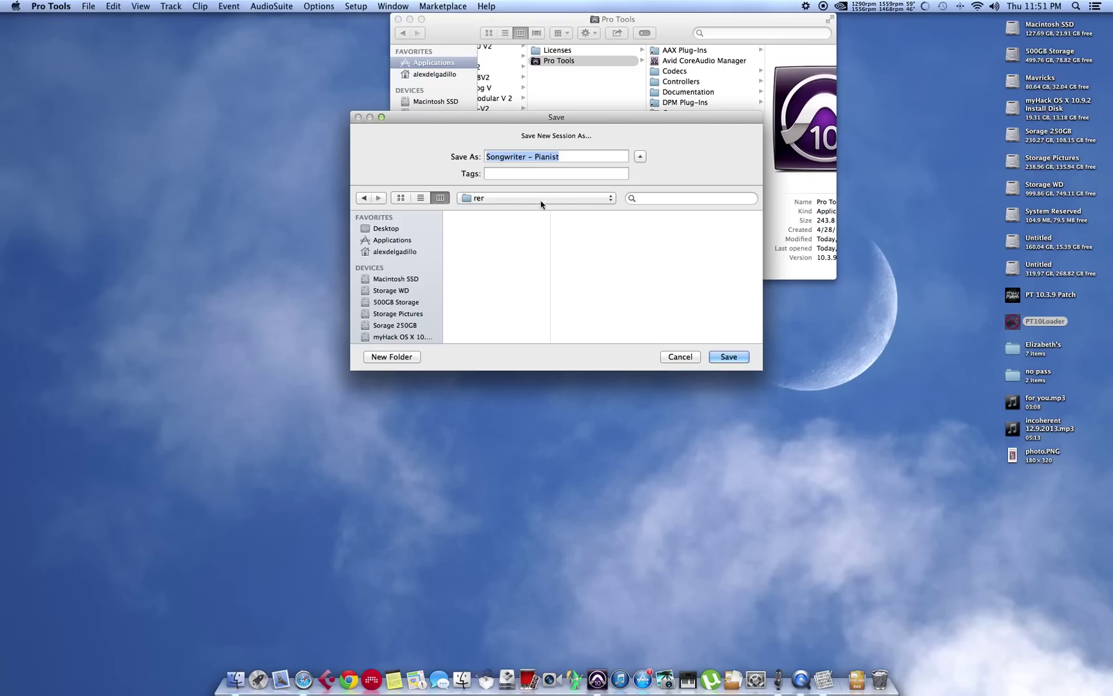
{"action": "left_click", "coordinate": [726, 356]}
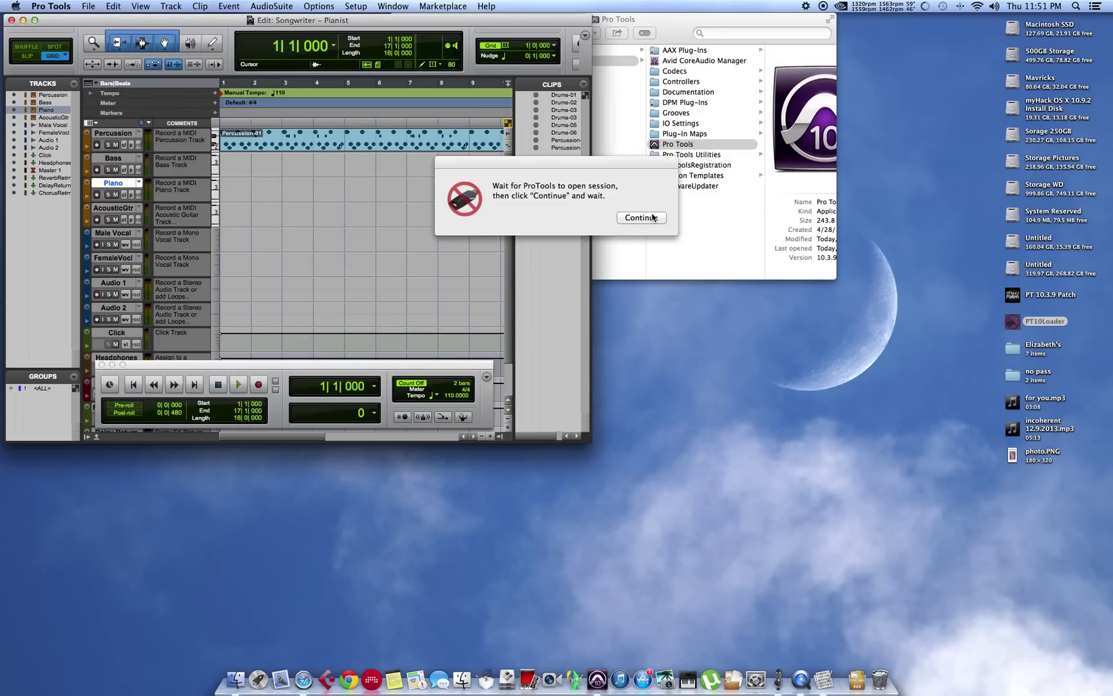
- Continue the loader, set the second result's value to E8 00 00 00 00, and dismiss the Done message
{"action": "left_click", "coordinate": [652, 221]}
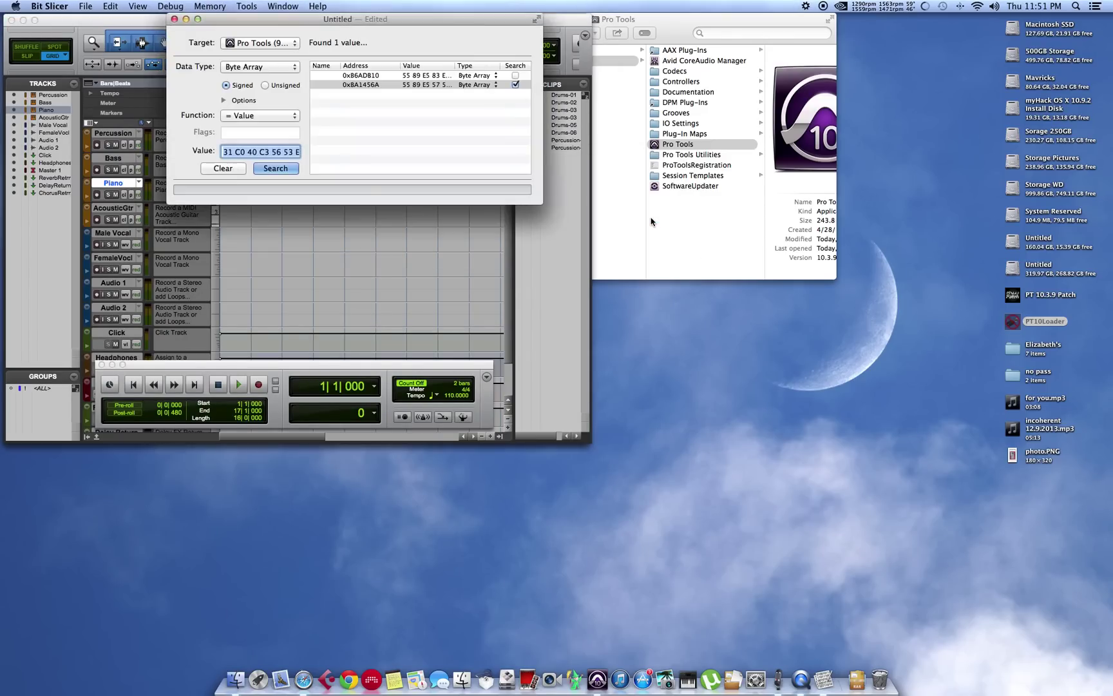
{"action": "double_click", "coordinate": [425, 85]}
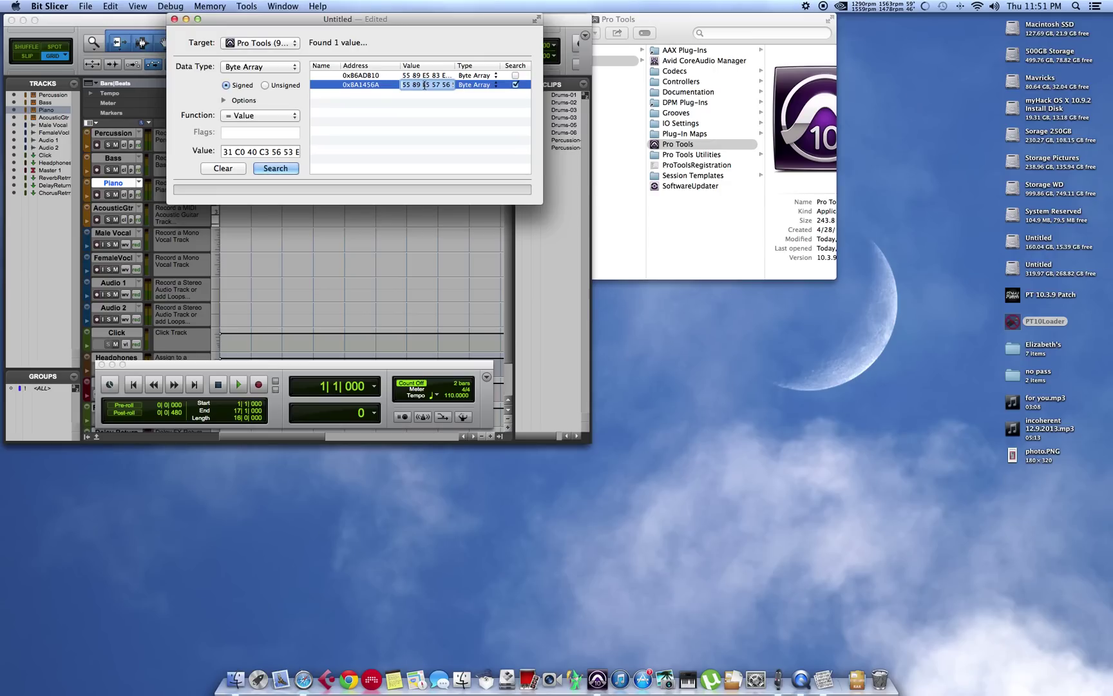
{"action": "type", "text": "E8 00 00 00 00"}
{"action": "key", "text": "Return"}
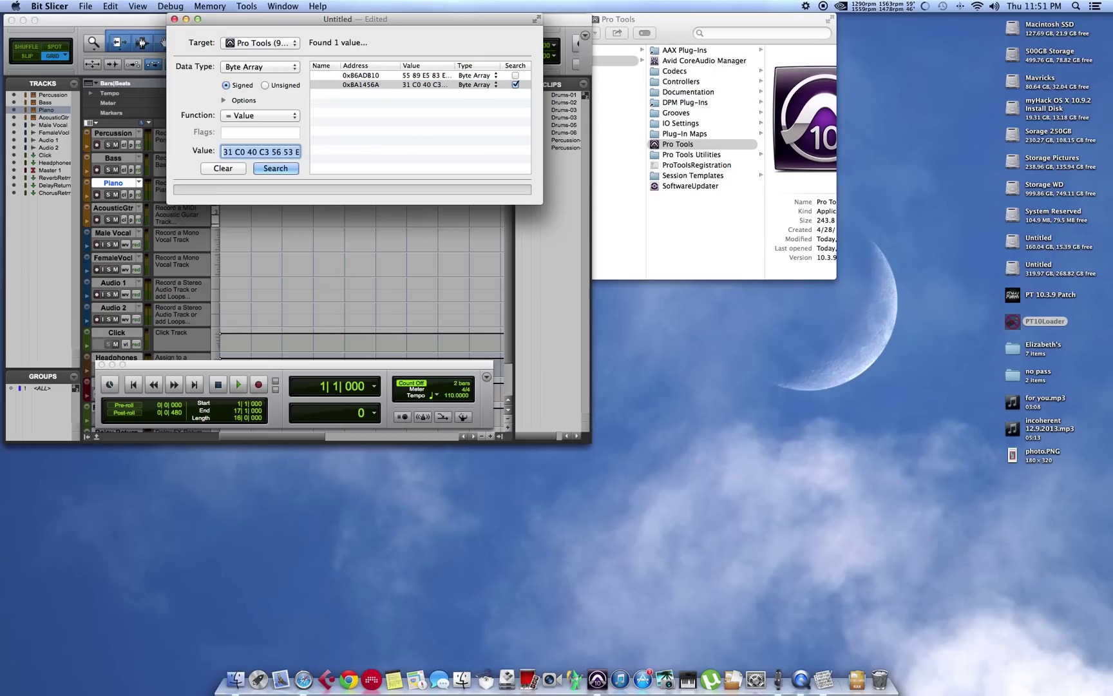
{"action": "key", "text": "super+Tab"}
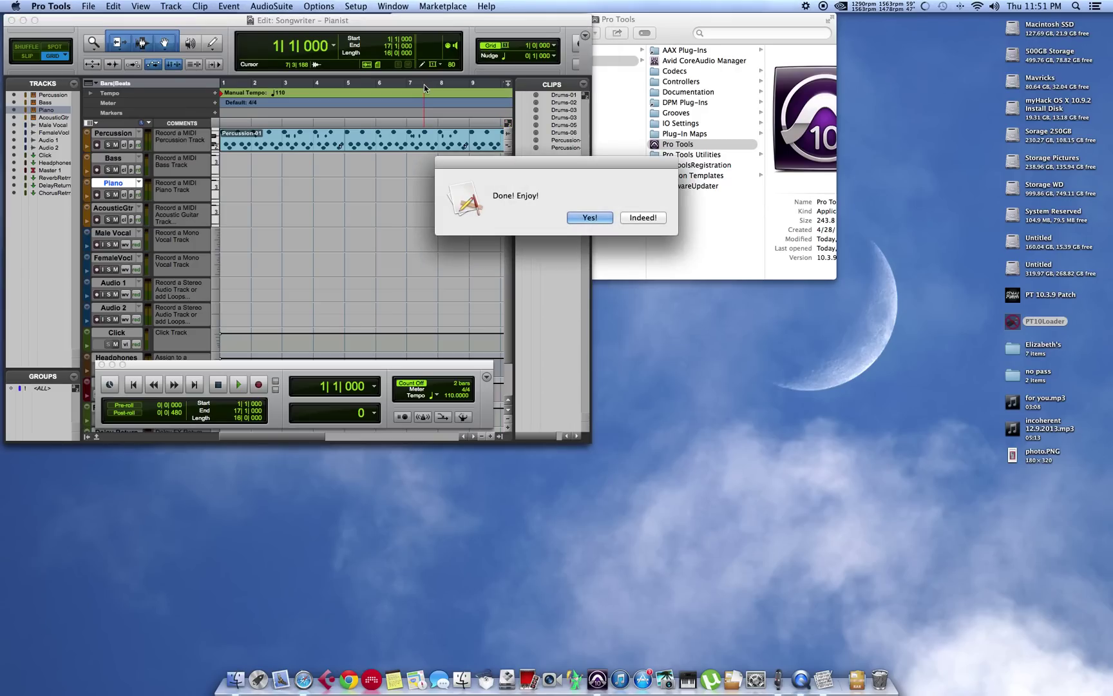
{"action": "left_click", "coordinate": [657, 221]}
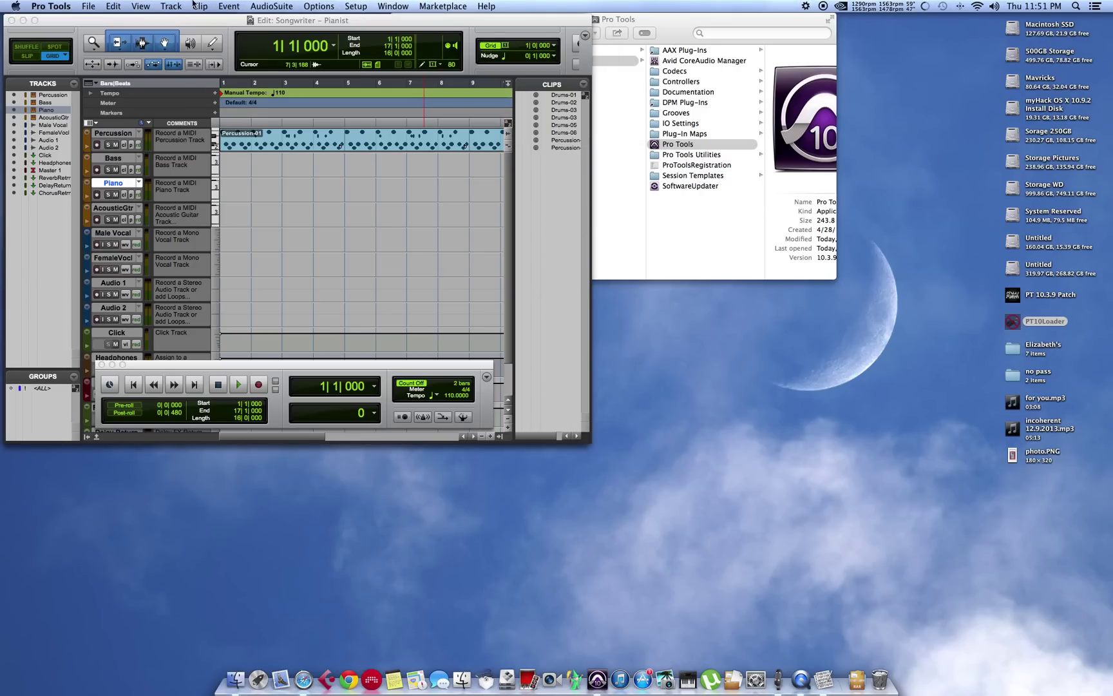
- Maximize the Edit window, move the Transport higher, and briefly play then stop the session
{"action": "left_click", "coordinate": [35, 20]}
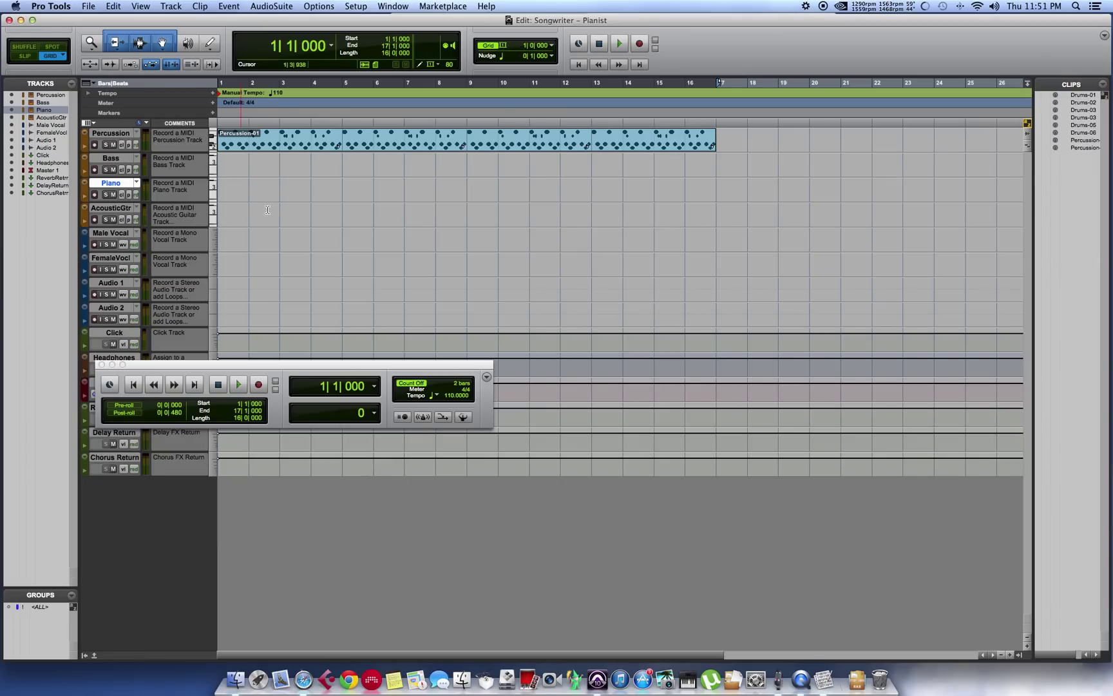
{"action": "left_click_drag", "start_coordinate": [282, 370], "coordinate": [416, 303]}
{"action": "key", "text": "space"}
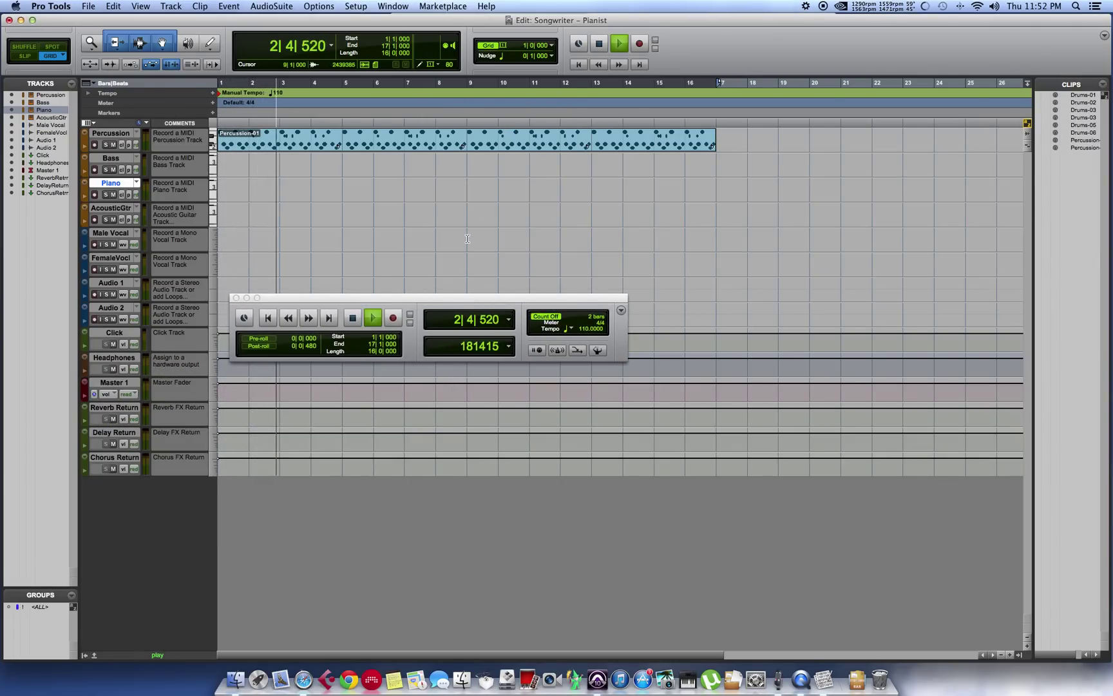
{"action": "left_click", "coordinate": [597, 47]}
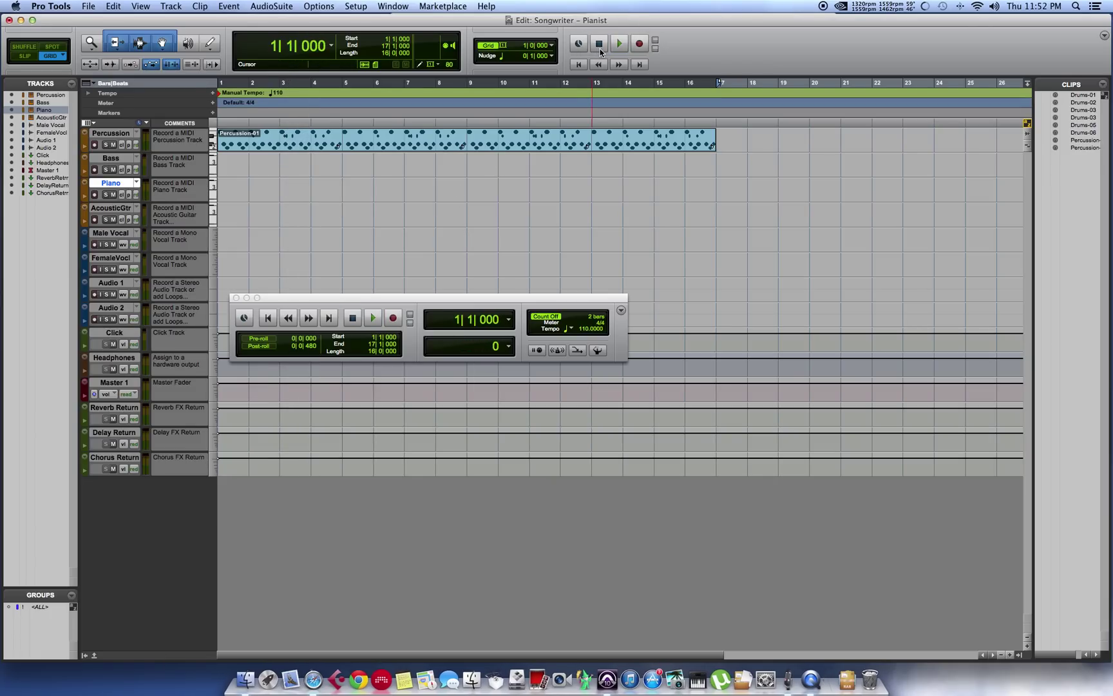
{"action": "left_click", "coordinate": [357, 6]}
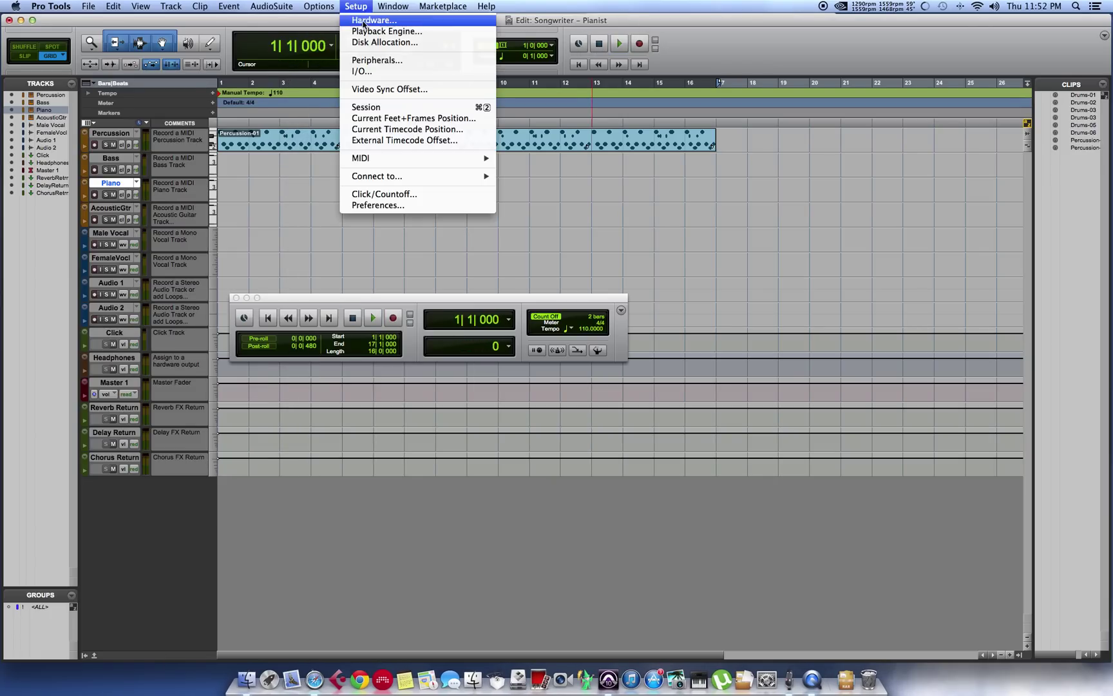
{"action": "left_click", "coordinate": [362, 72]}
{"action": "left_click", "coordinate": [393, 6]}
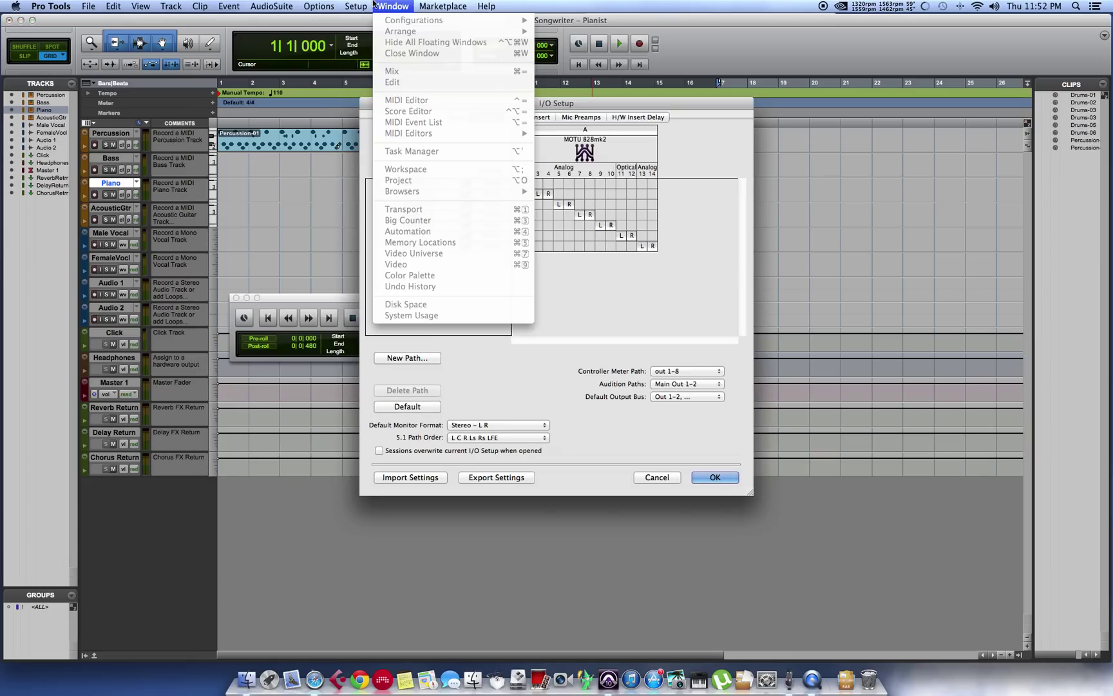
{"action": "left_click", "coordinate": [666, 482]}
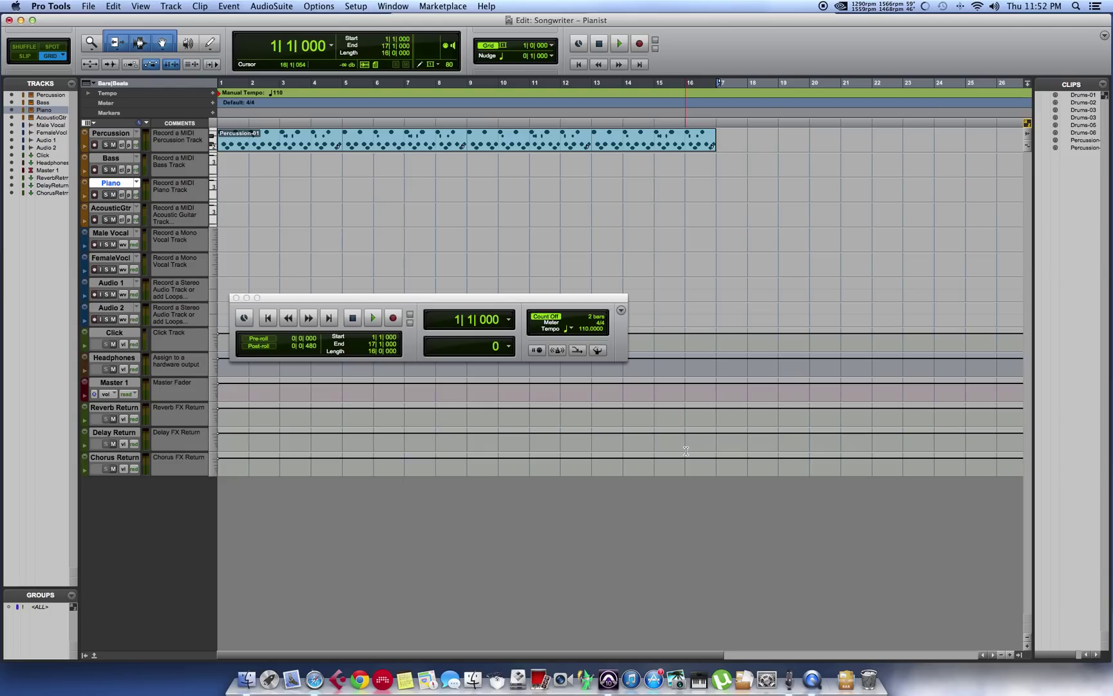
{"action": "left_click", "coordinate": [355, 7]}
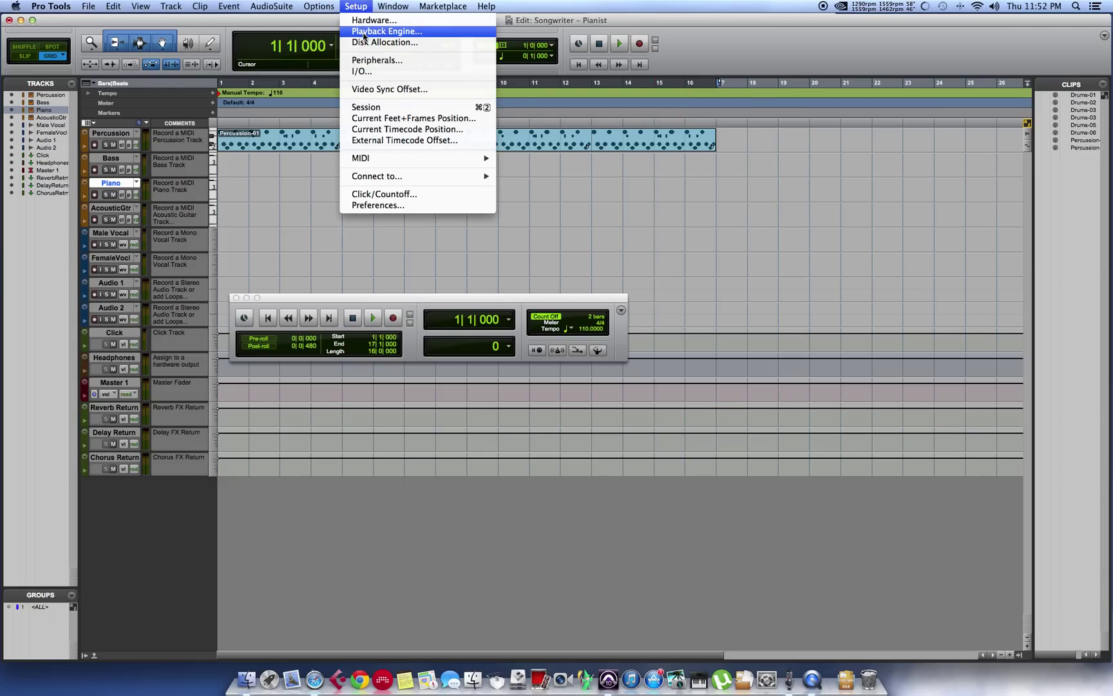
{"action": "left_click", "coordinate": [363, 32]}
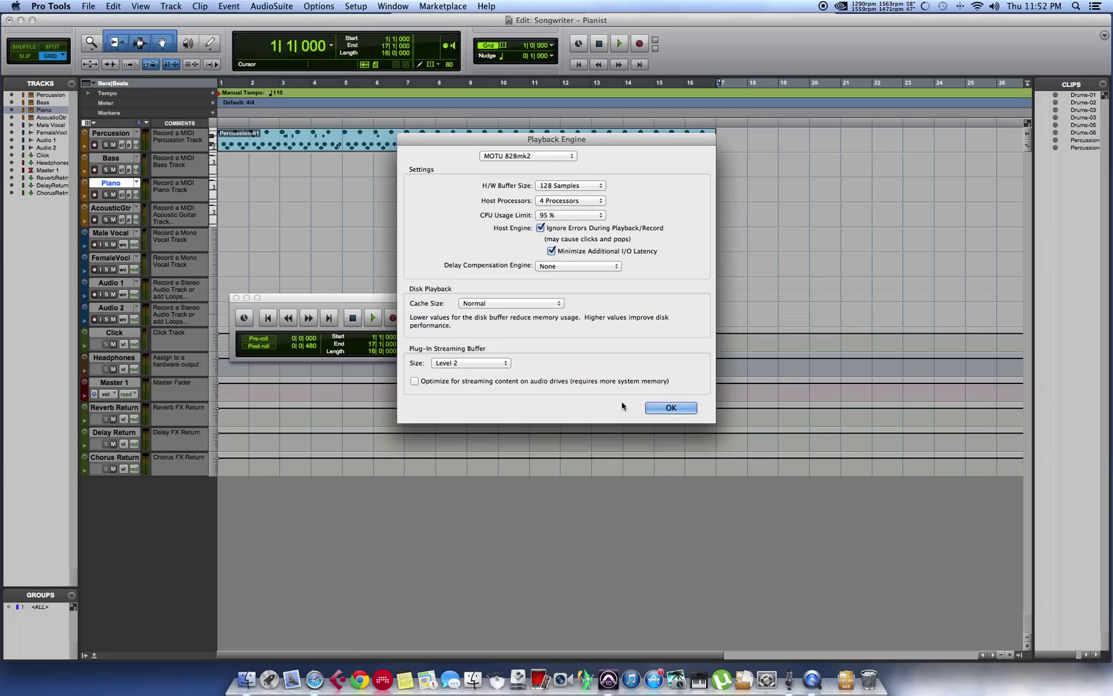
{"action": "left_click", "coordinate": [673, 408]}
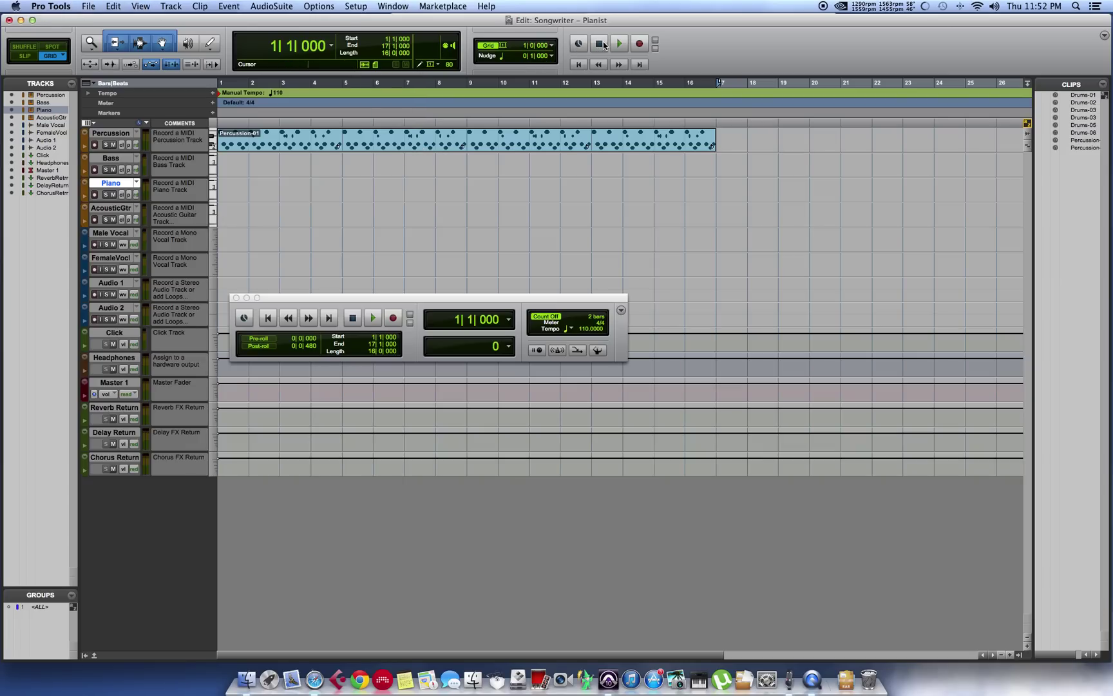
- Play and stop the session, then restore default output paths in Setup > I/O
{"action": "key", "text": "space"}
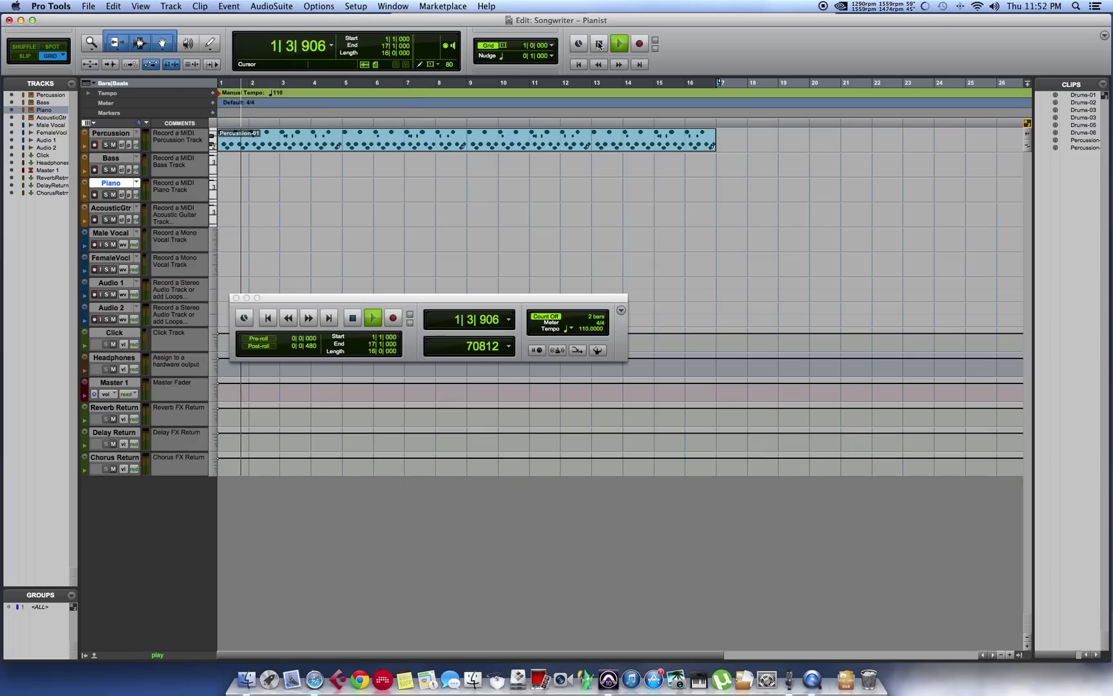
{"action": "left_click", "coordinate": [598, 44]}
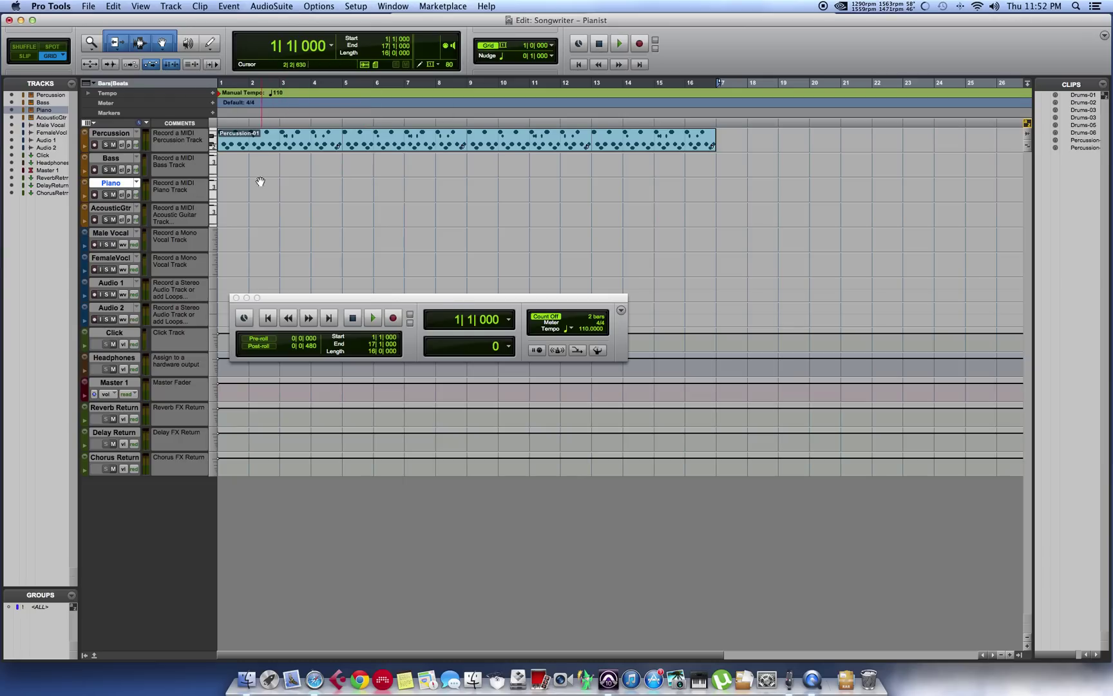
{"action": "left_click", "coordinate": [363, 5]}
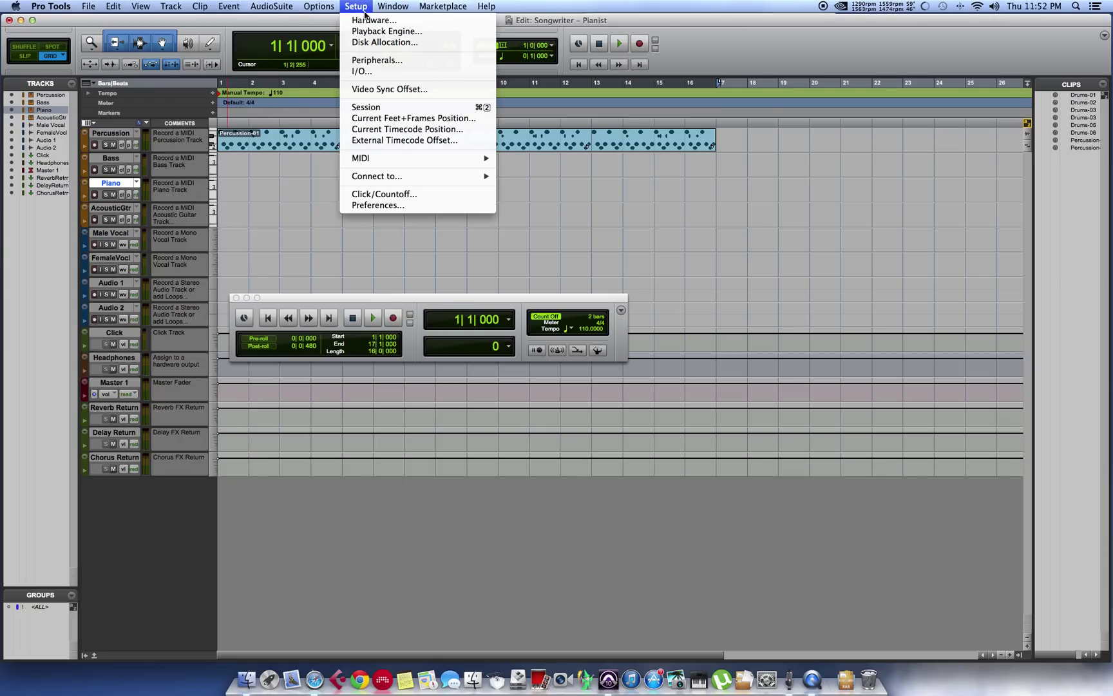
{"action": "left_click", "coordinate": [371, 77]}
{"action": "left_click", "coordinate": [404, 407]}
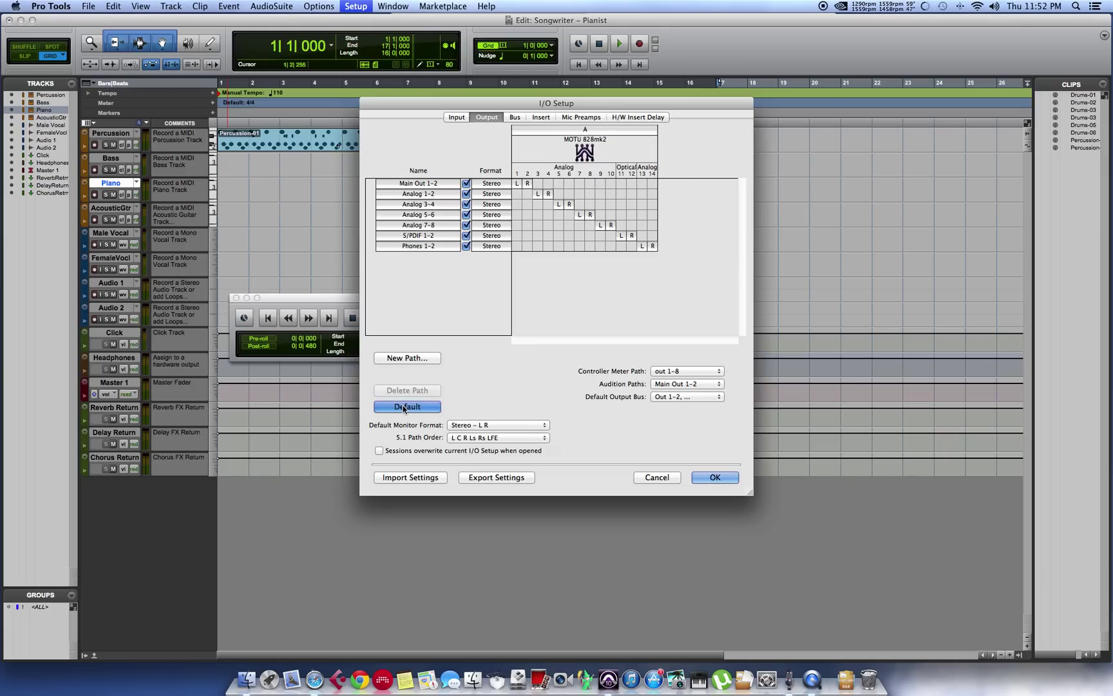